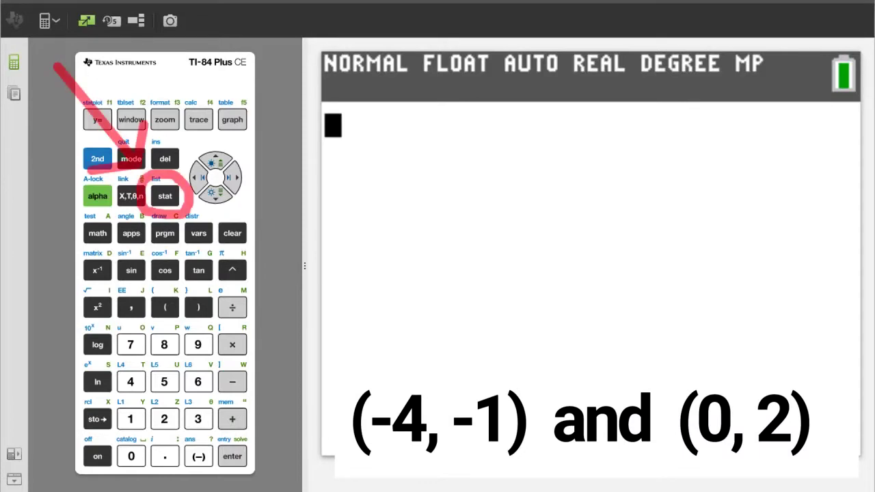
# Open the STAT list editor, which still shows 2, 2 in L1 and -2, -6 in L2.
pyautogui.click(164, 196)
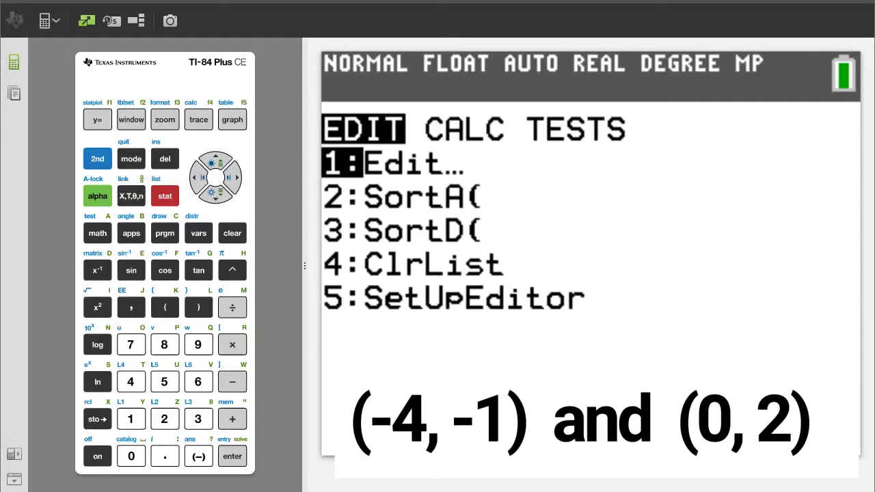
pyautogui.click(130, 419)
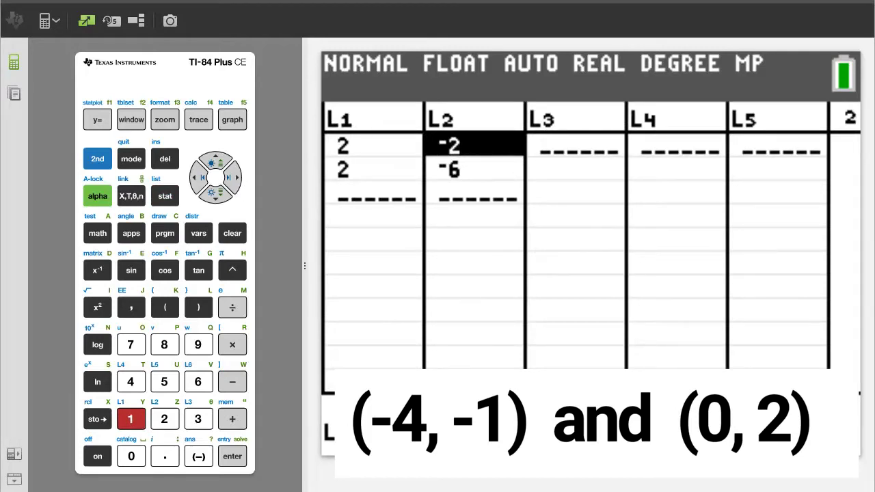
pyautogui.click(217, 161)
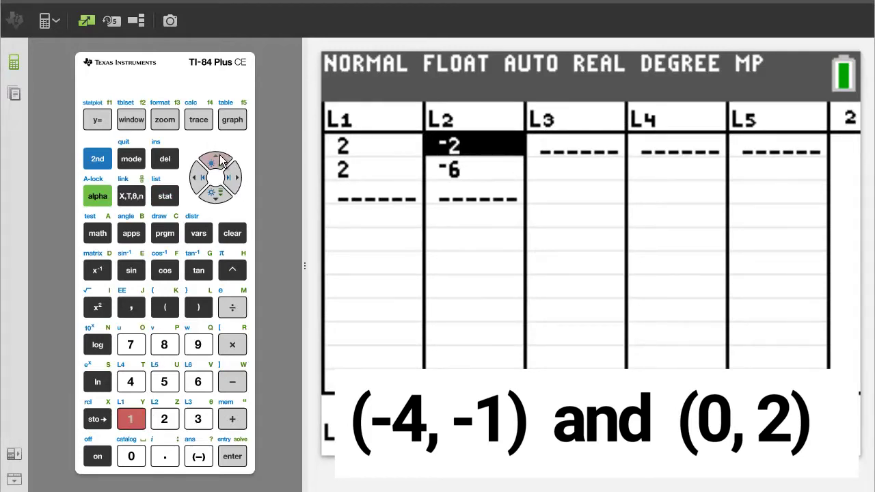
# Clear the old values from list L2 and then list L1.
pyautogui.click(231, 233)
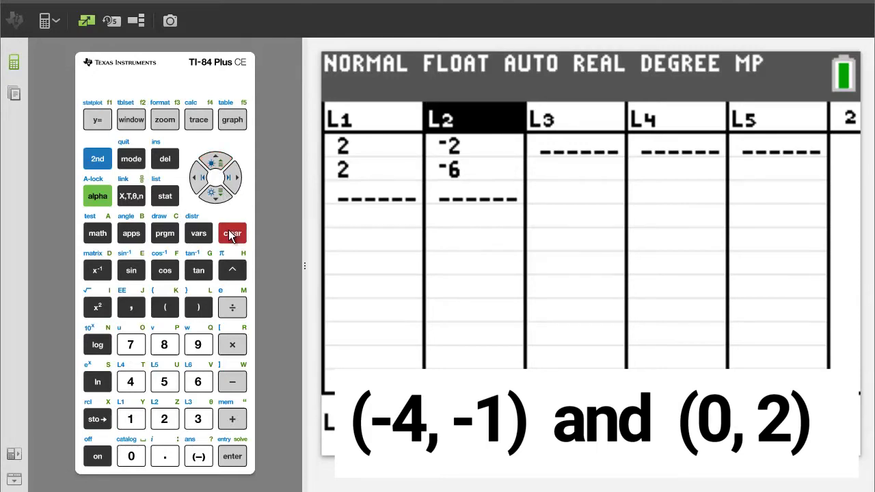
pyautogui.click(232, 457)
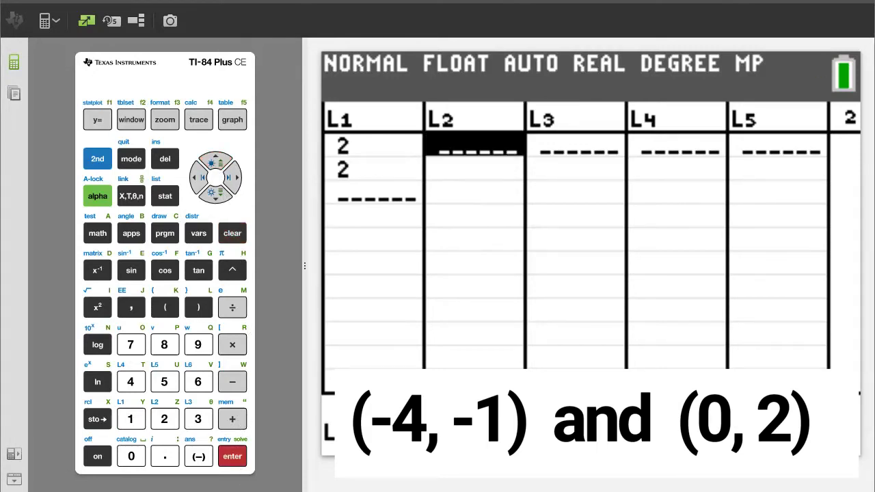
pyautogui.click(195, 177)
pyautogui.click(216, 162)
pyautogui.click(232, 233)
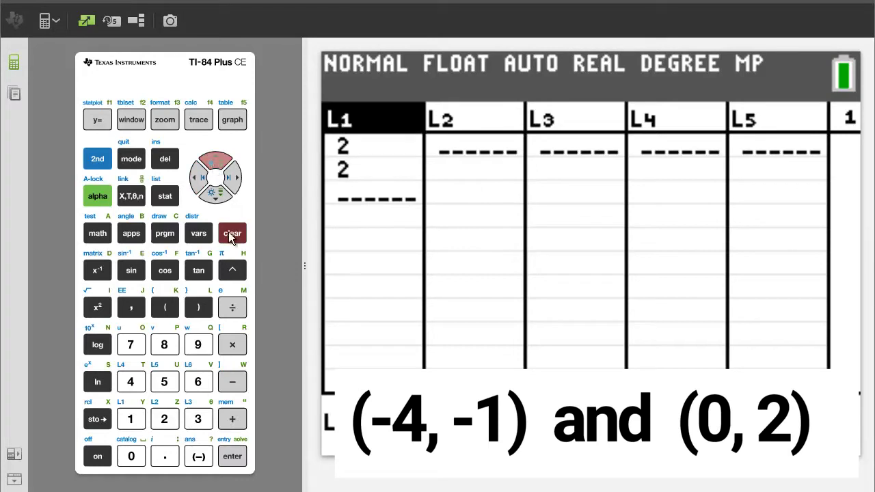
pyautogui.click(233, 456)
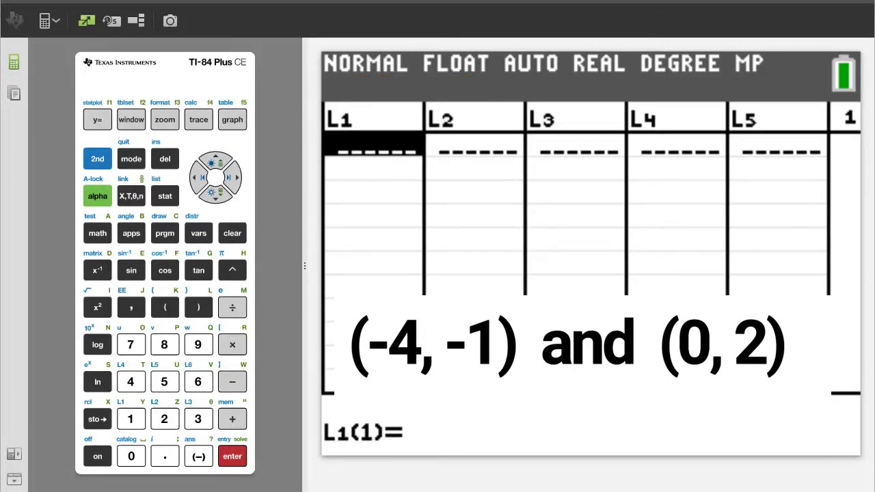
# Enter the x-values -4 and 0 into L1.
pyautogui.click(198, 456)
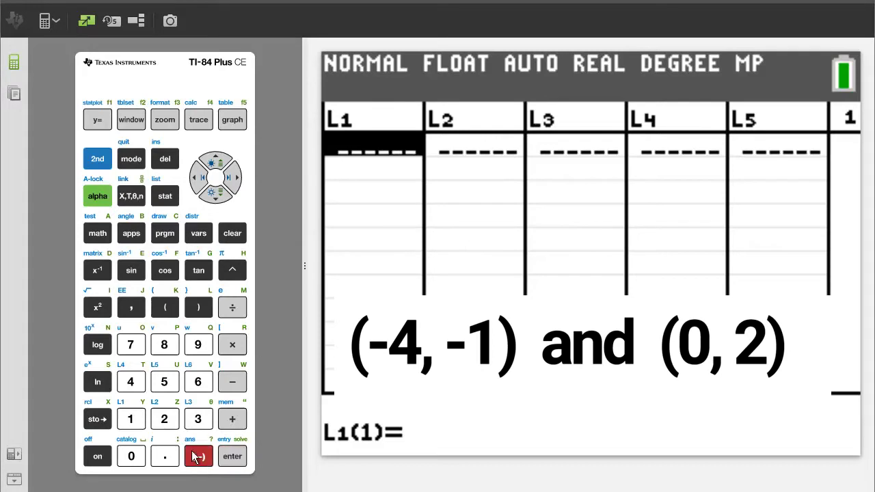
pyautogui.click(141, 386)
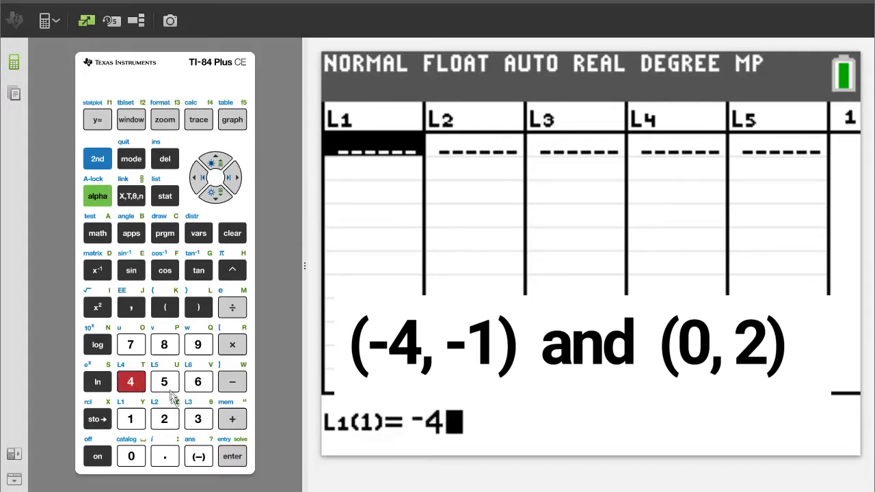
pyautogui.click(235, 458)
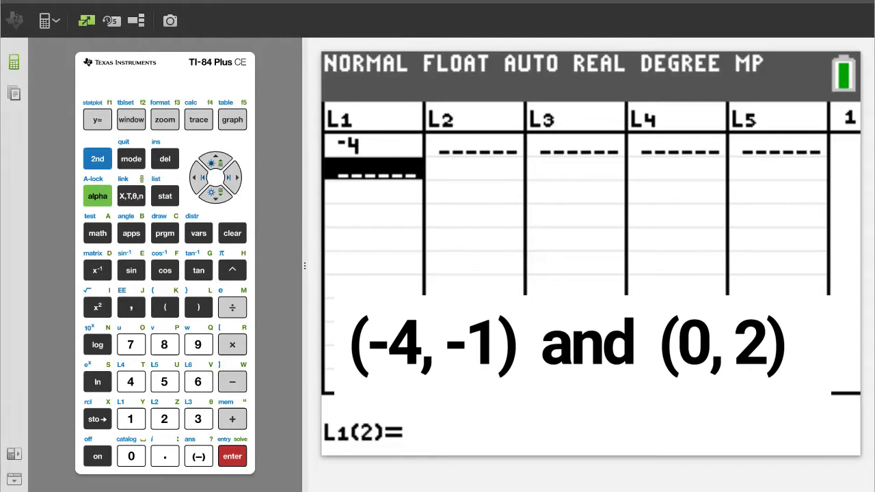
pyautogui.click(132, 458)
pyautogui.click(233, 458)
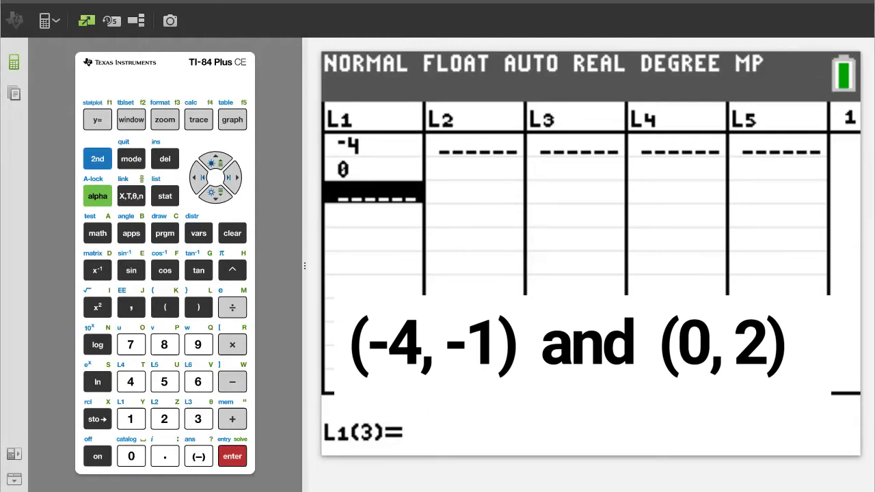
# Enter the y-values -1 and 2 into L2.
pyautogui.click(234, 178)
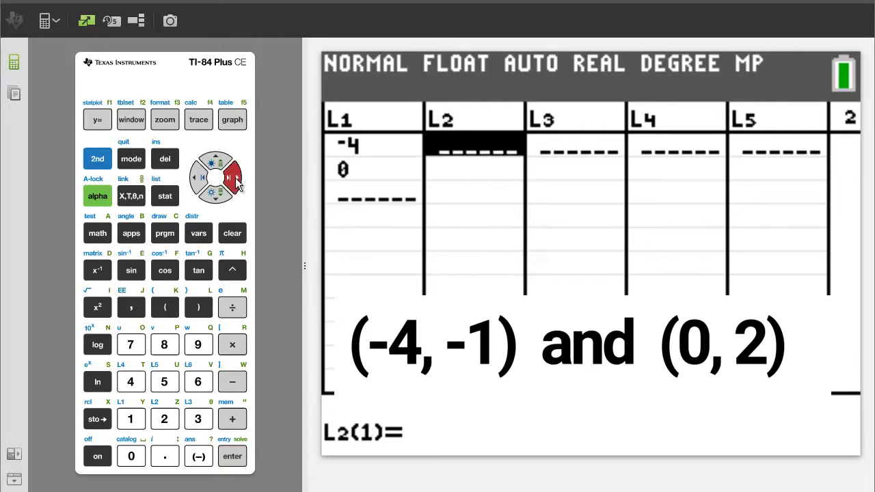
pyautogui.click(200, 458)
pyautogui.click(130, 424)
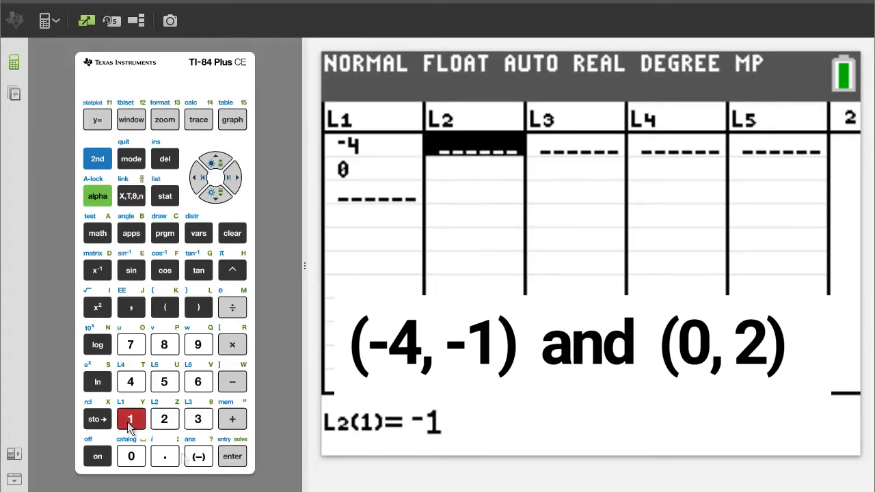
pyautogui.click(237, 457)
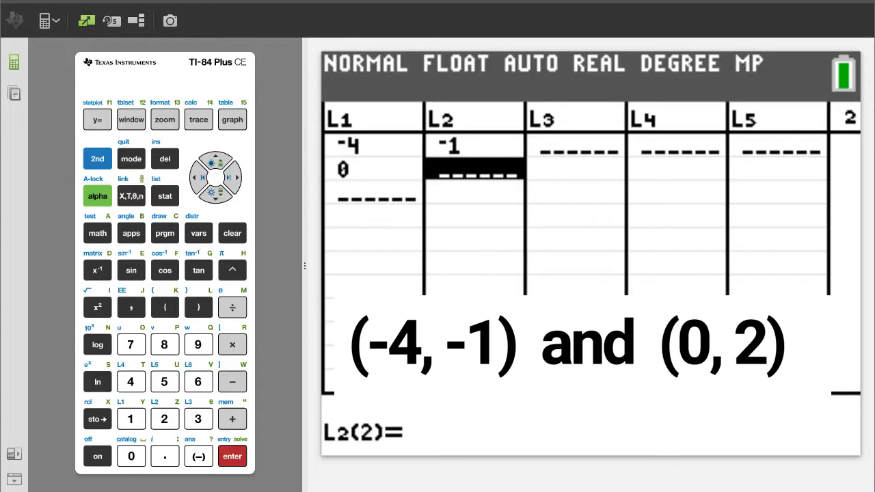
pyautogui.click(165, 419)
pyautogui.click(235, 459)
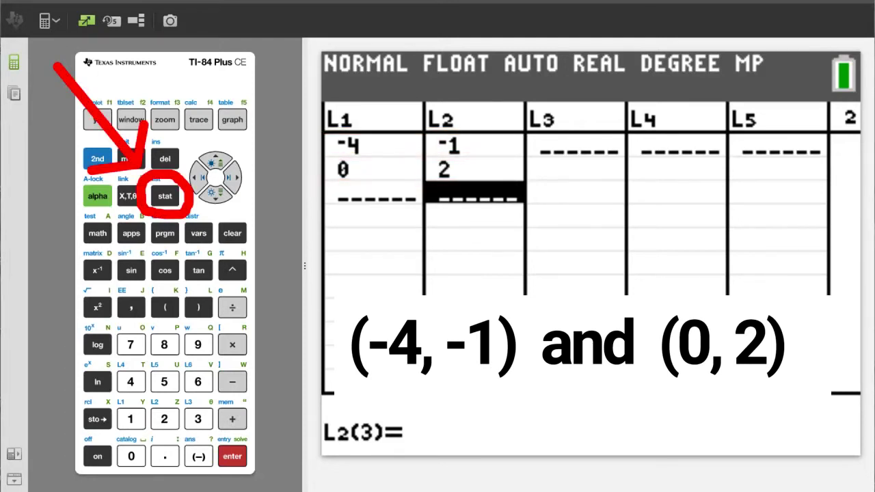
pyautogui.click(165, 197)
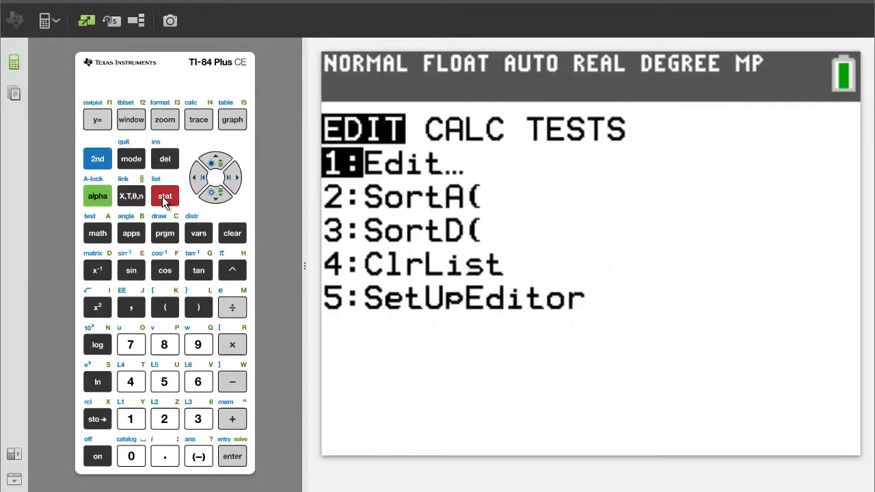
# Run LinReg(ax+b) on L1 and L2, giving a=0.75 and b=2.
pyautogui.click(233, 179)
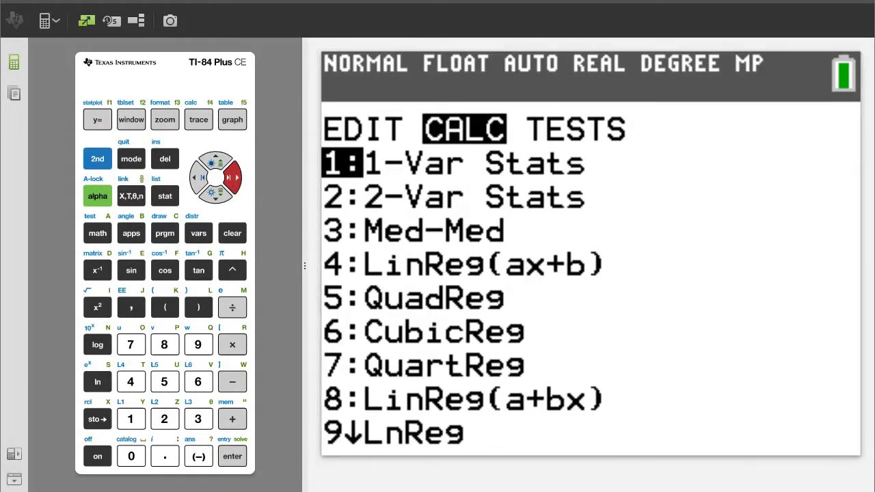
pyautogui.click(131, 382)
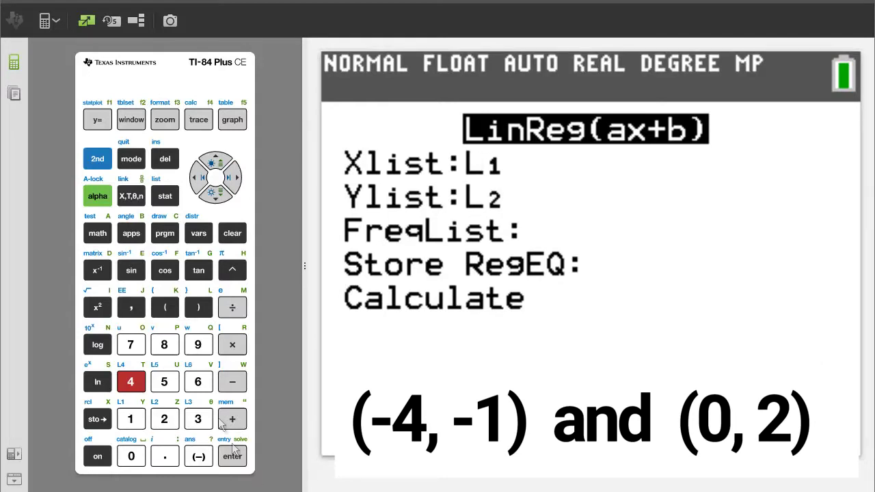
pyautogui.click(218, 199)
pyautogui.click(217, 200)
pyautogui.click(217, 199)
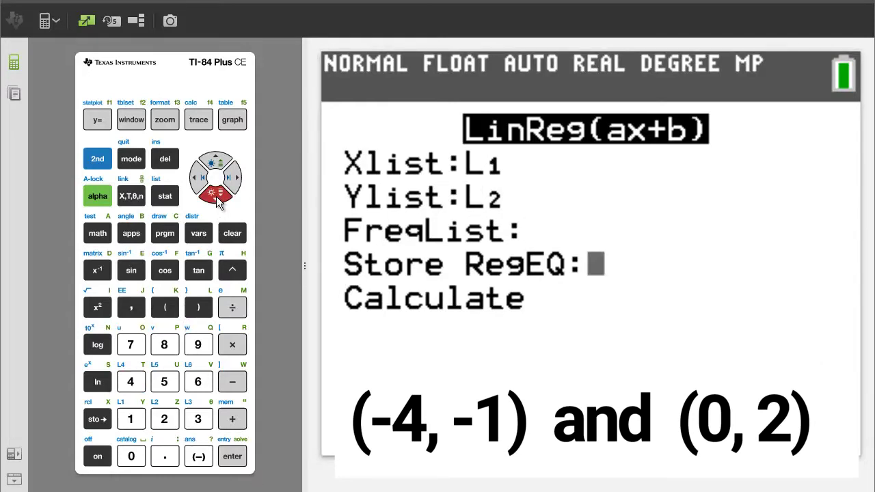
pyautogui.click(217, 199)
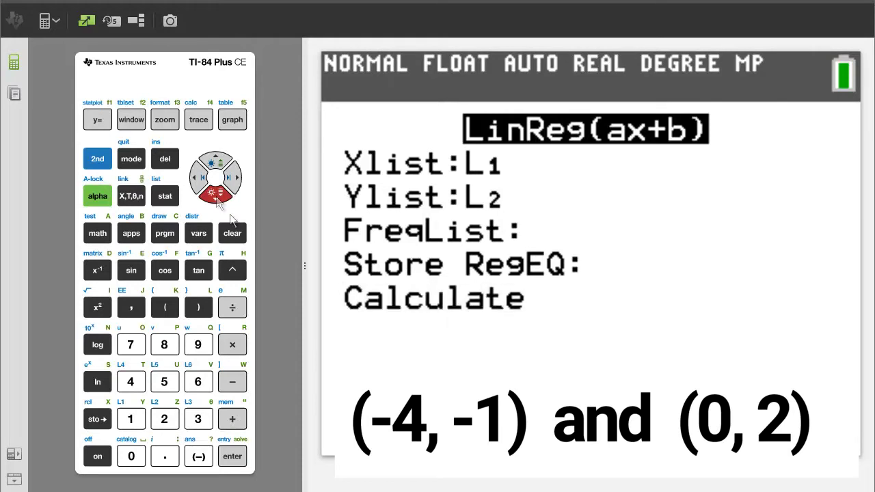
pyautogui.click(233, 457)
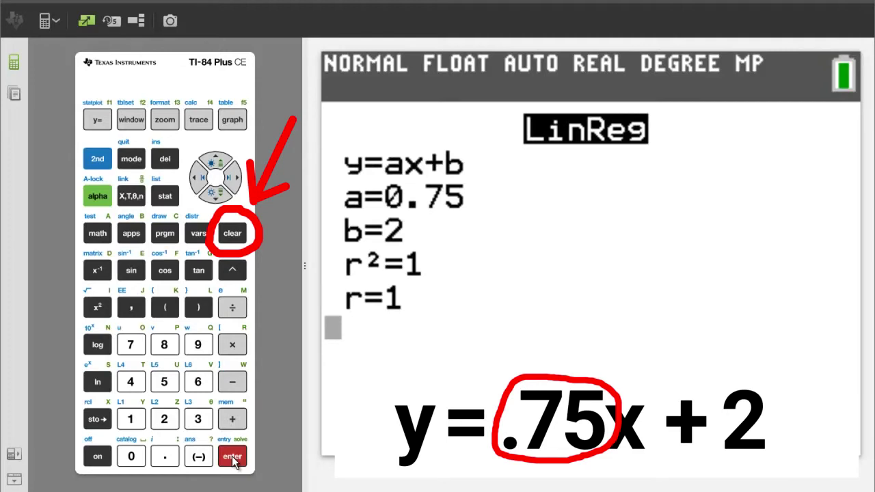
# Clear the LinReg output (a=0.75, b=2) from the home screen.
pyautogui.click(230, 232)
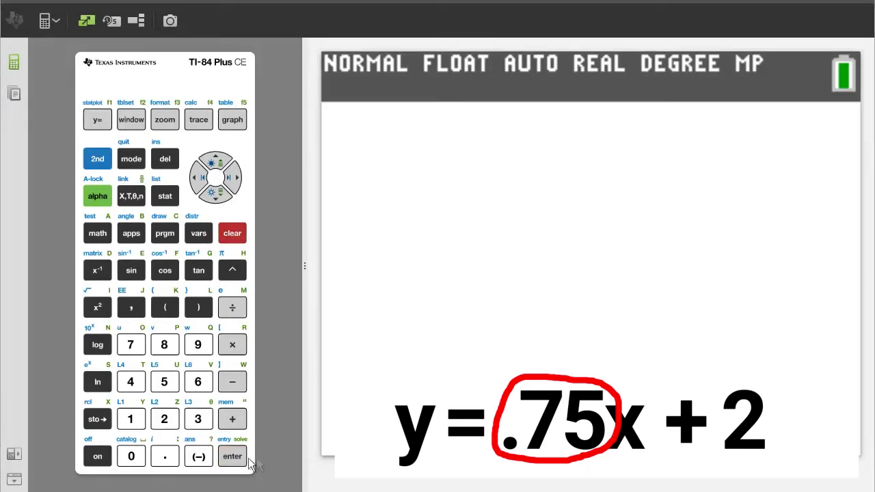
# Convert .75 to a fraction with ▶Frac, getting 3/4.
pyautogui.click(165, 455)
pyautogui.click(131, 345)
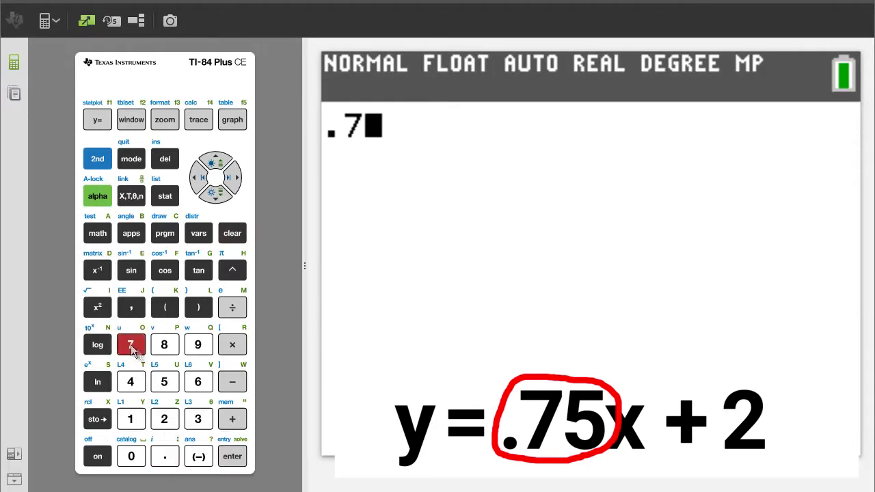
pyautogui.click(164, 387)
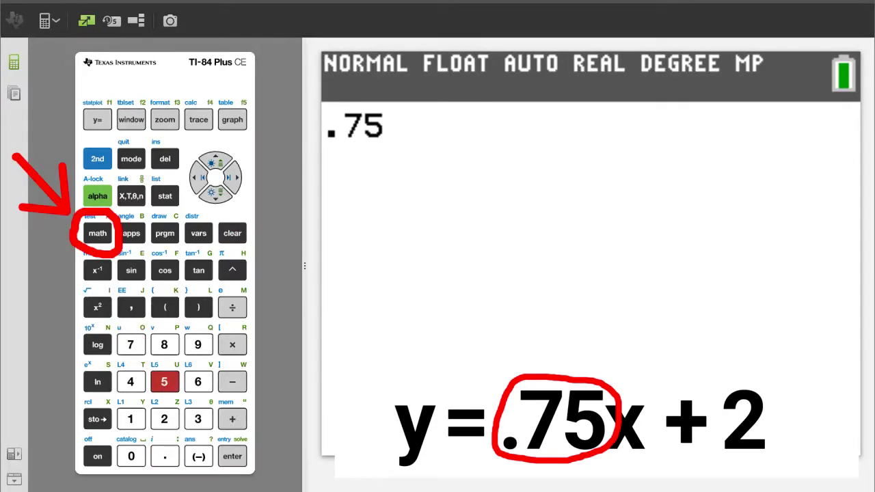
pyautogui.click(86, 237)
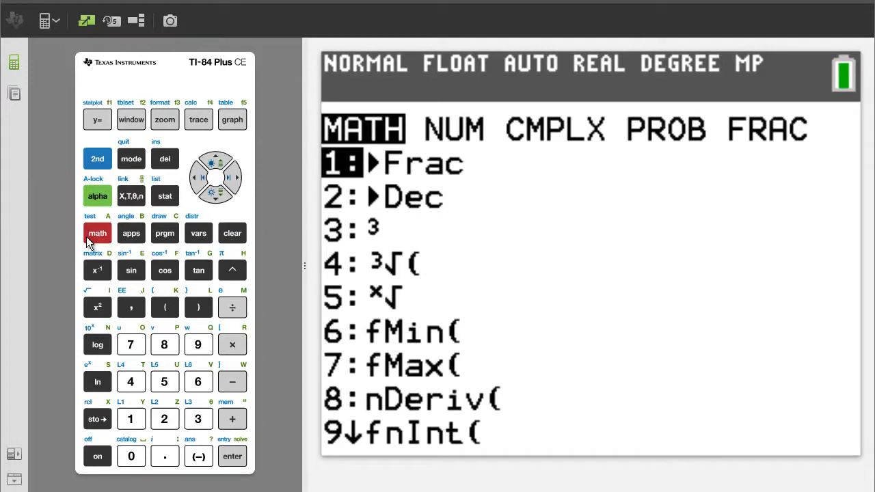
pyautogui.click(132, 422)
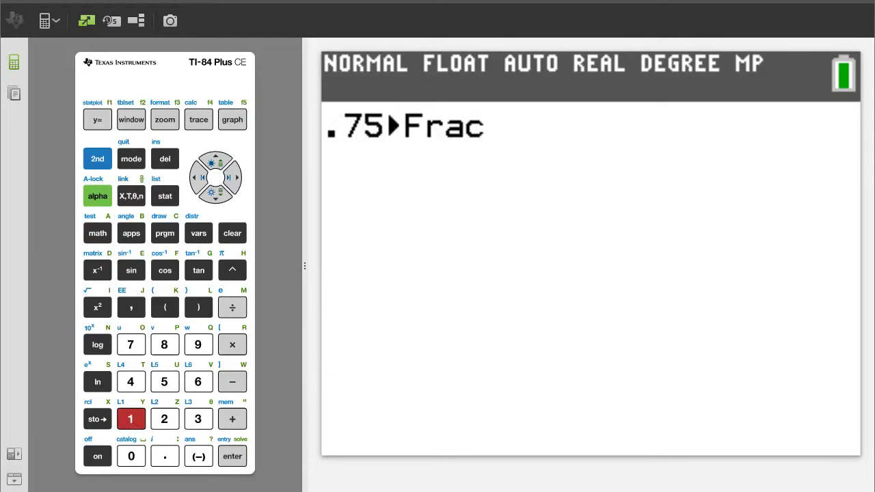
pyautogui.click(233, 458)
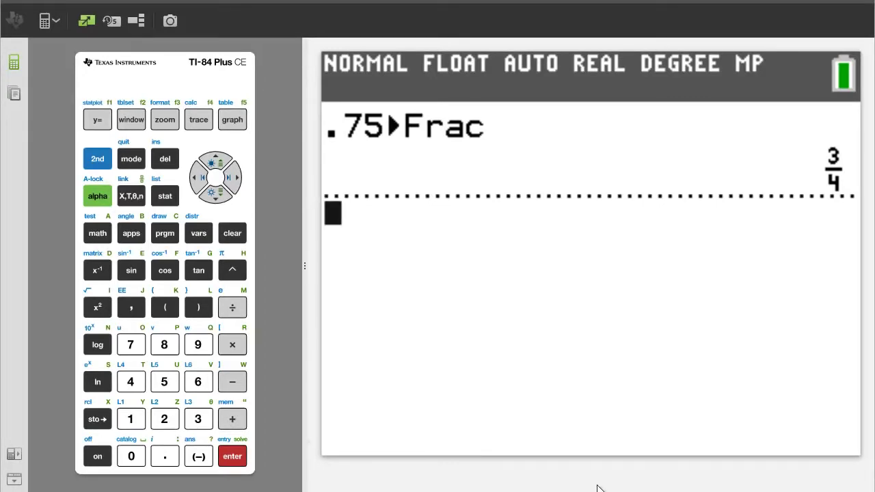
# Apply ▶Frac to .8333, which returns 0.8333 unchanged.
pyautogui.click(164, 459)
pyautogui.click(165, 345)
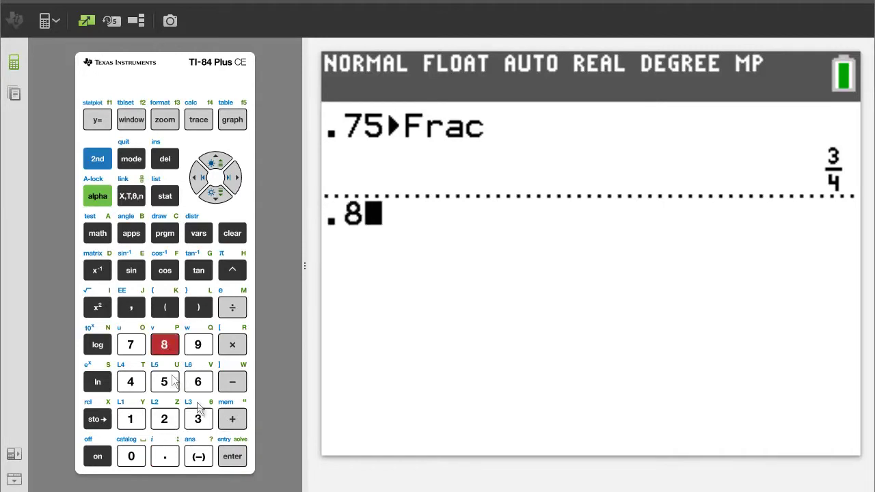
pyautogui.click(204, 420)
pyautogui.click(203, 420)
pyautogui.click(202, 420)
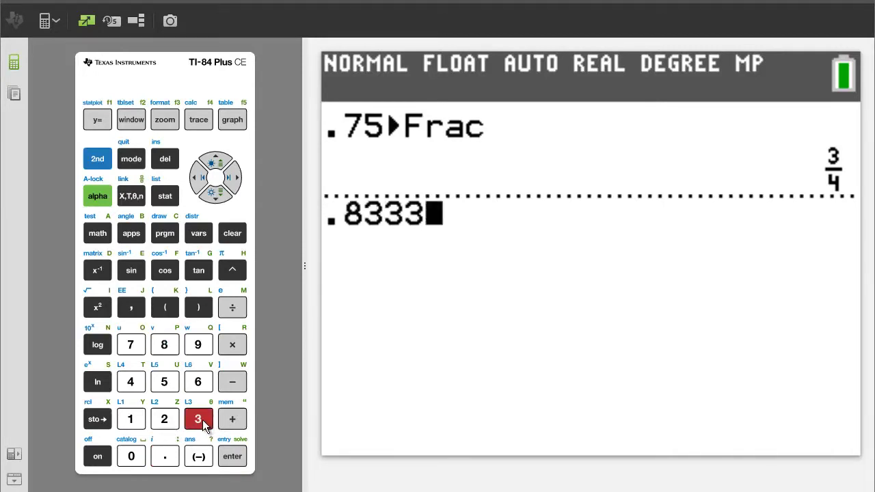
pyautogui.click(99, 234)
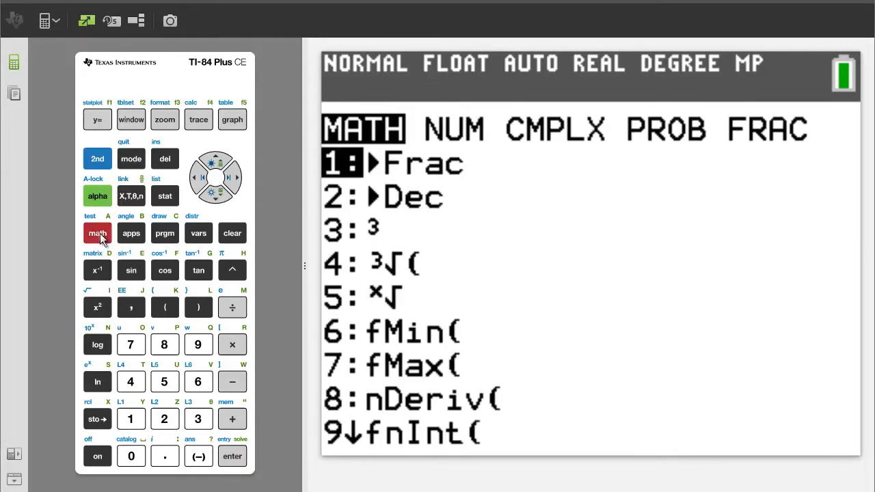
pyautogui.click(131, 419)
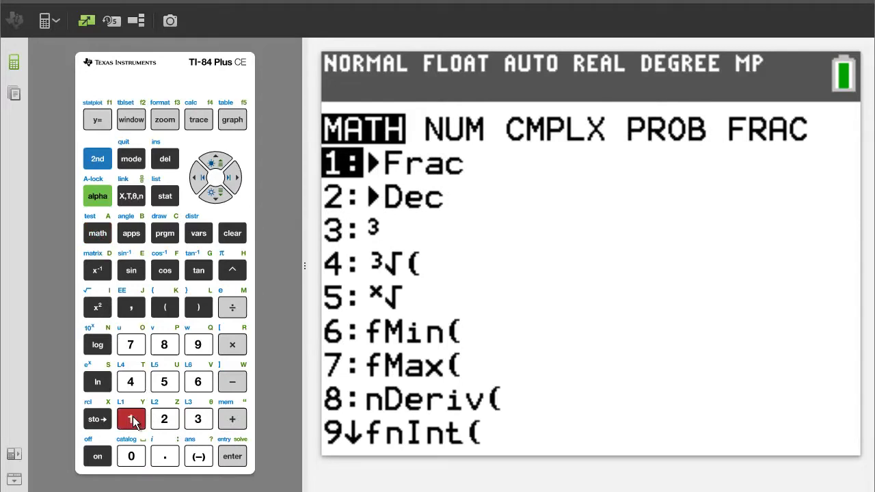
pyautogui.click(239, 458)
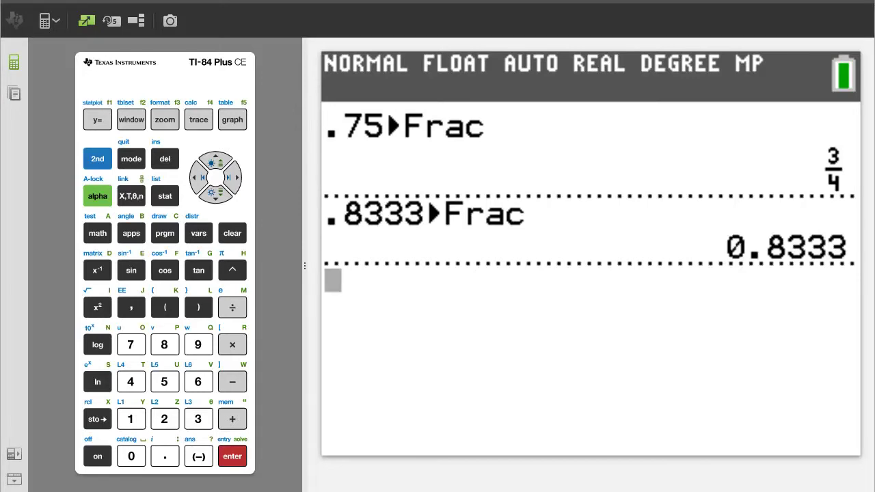
pyautogui.click(91, 119)
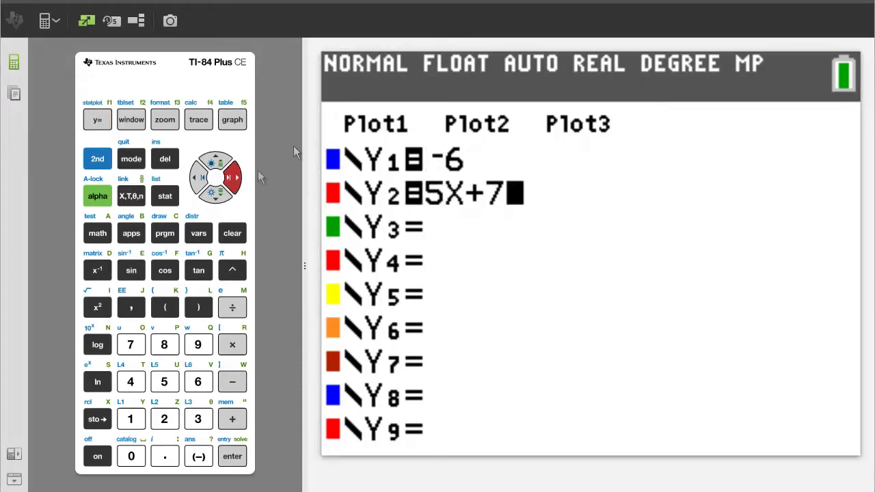
# Toggle whether the Y2 equation is graphed in the Y= editor.
pyautogui.click(197, 178)
pyautogui.click(197, 178)
pyautogui.click(197, 178)
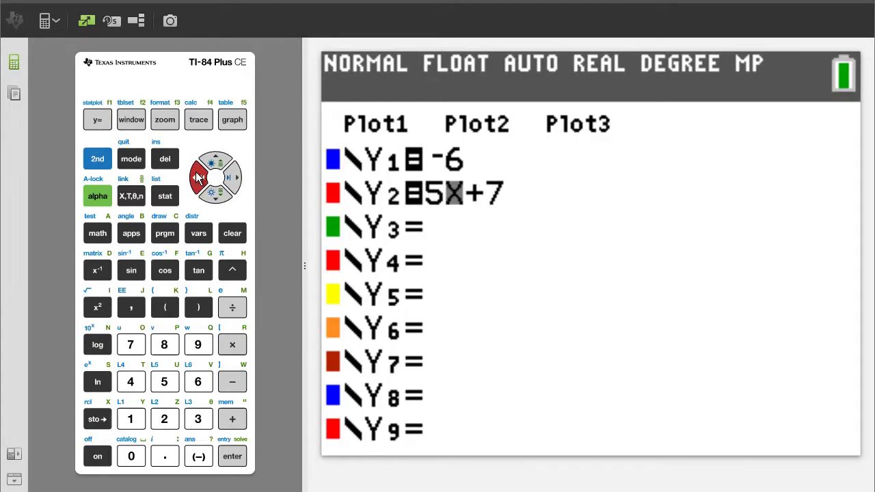
pyautogui.click(197, 178)
pyautogui.click(196, 178)
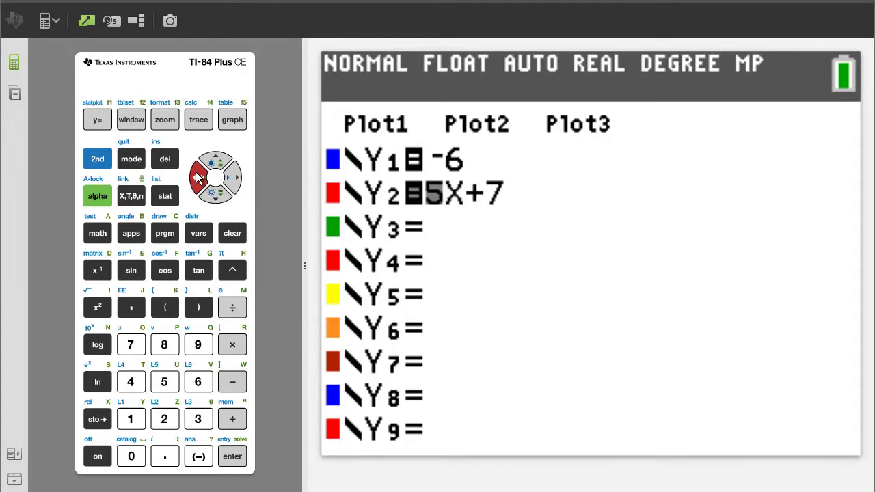
pyautogui.click(242, 458)
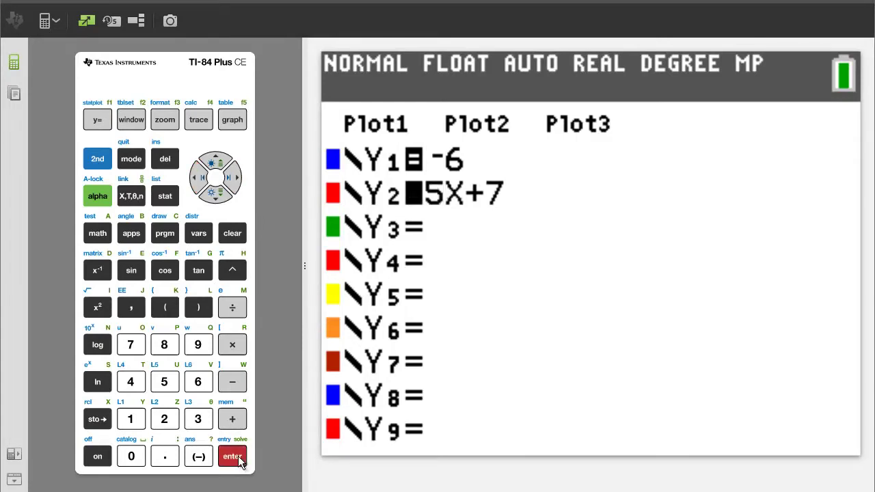
pyautogui.click(232, 178)
pyautogui.click(233, 178)
pyautogui.click(232, 178)
pyautogui.click(233, 178)
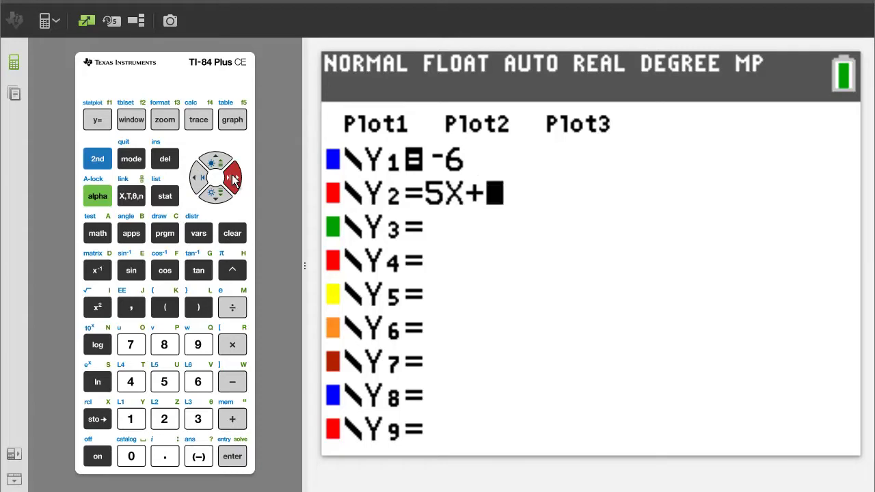
pyautogui.click(233, 178)
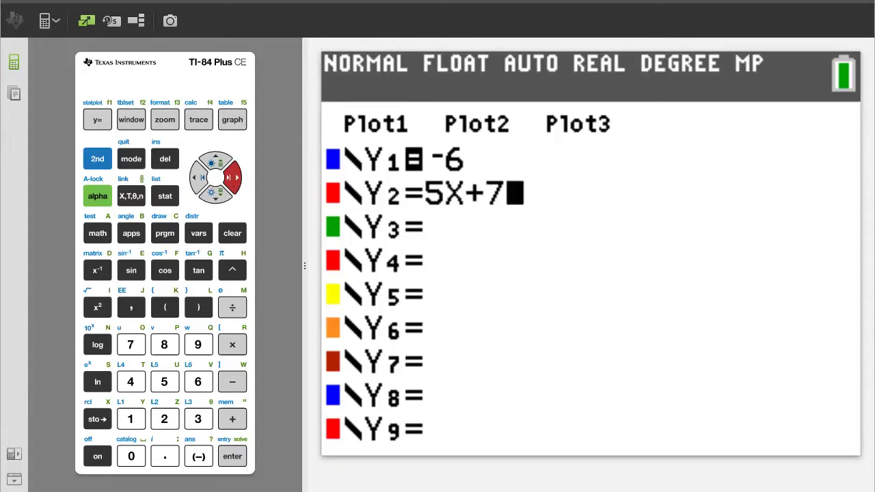
# Erase the Y2 equation 5X+7 and the Y1 equation -6.
pyautogui.click(198, 179)
pyautogui.click(199, 179)
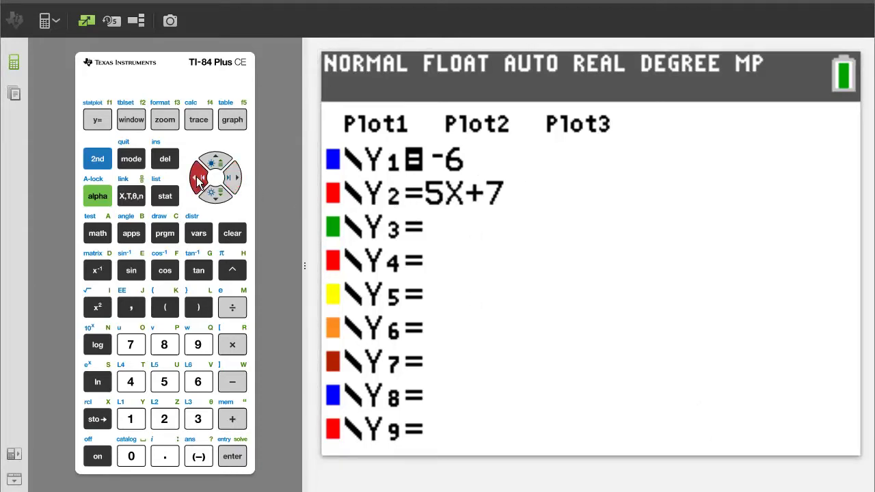
pyautogui.click(198, 179)
pyautogui.click(199, 179)
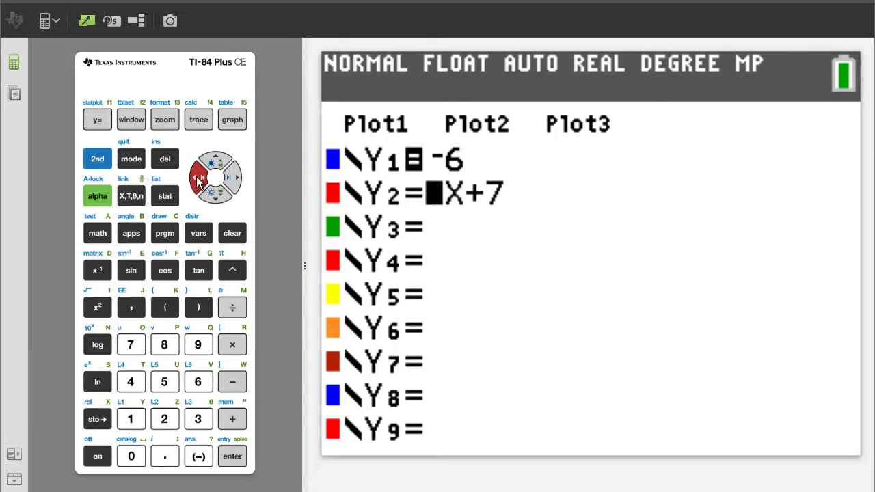
pyautogui.click(231, 233)
pyautogui.click(215, 162)
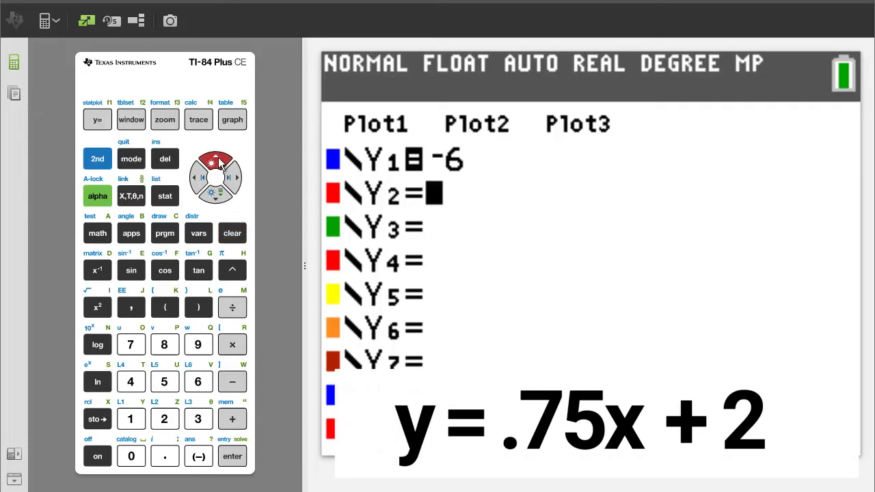
pyautogui.click(232, 233)
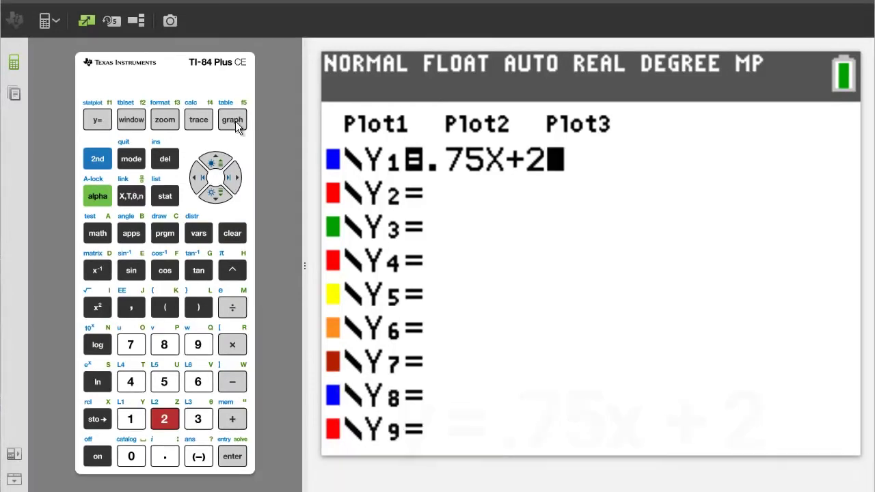
# Plot y=.75x+2 in the ZStandard window, then return to the home screen.
pyautogui.press('F5')
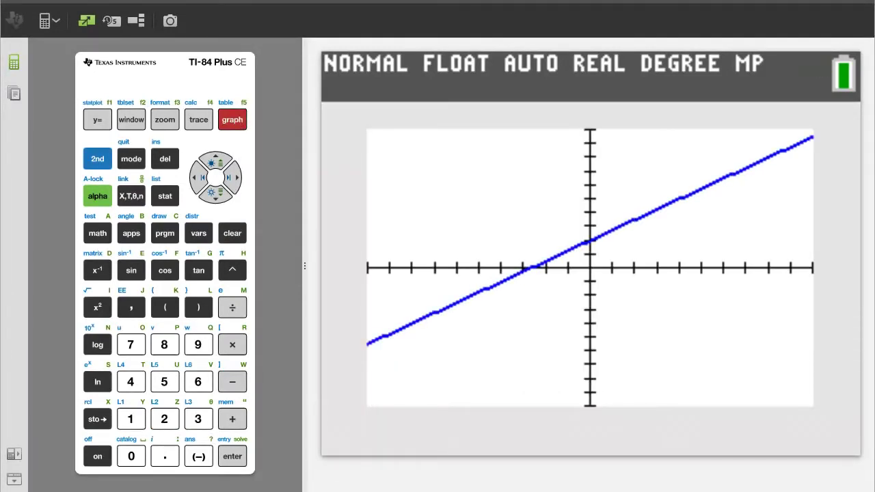
pyautogui.click(156, 123)
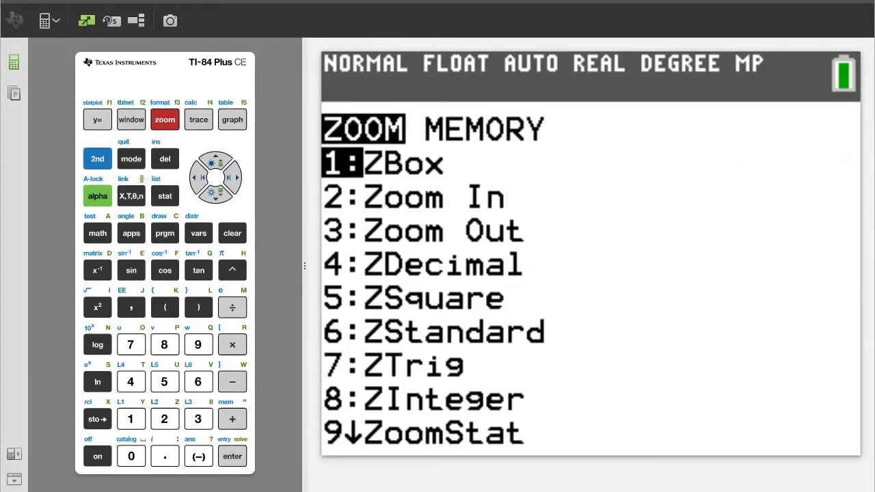
pyautogui.click(196, 383)
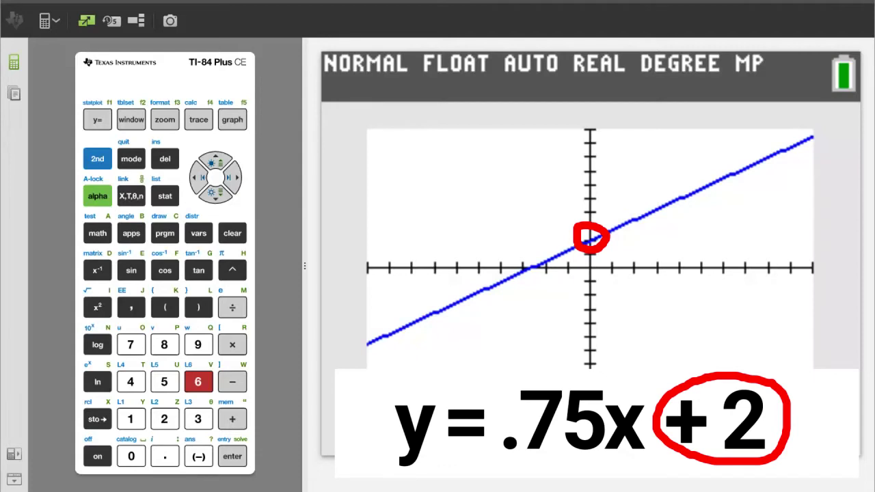
pyautogui.click(232, 234)
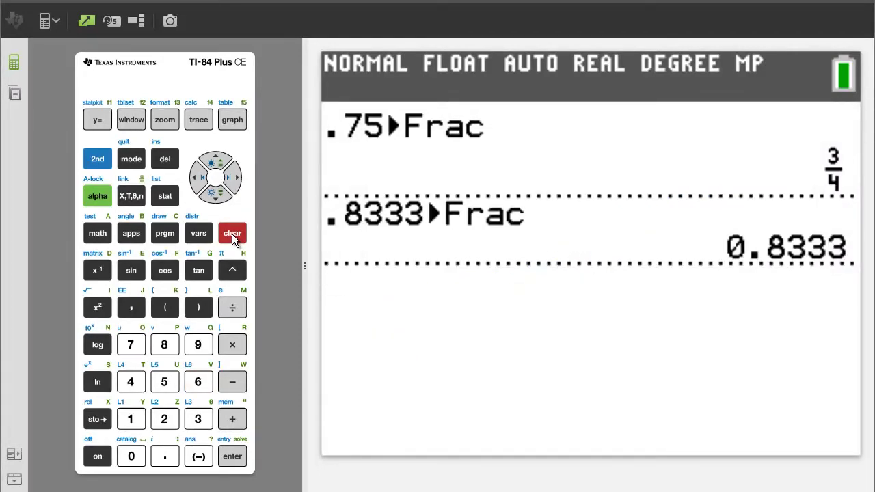
# Clear the home screen, show the graph, and open the STAT EDIT menu.
pyautogui.click(231, 234)
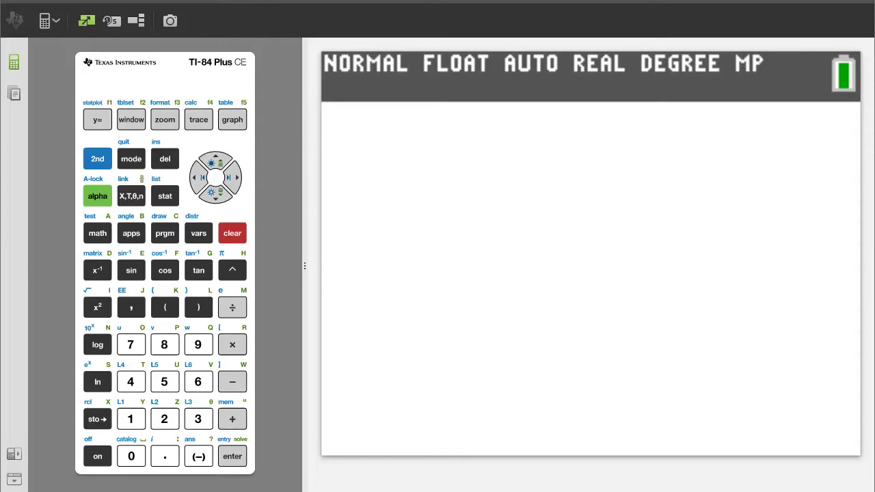
pyautogui.press('F5')
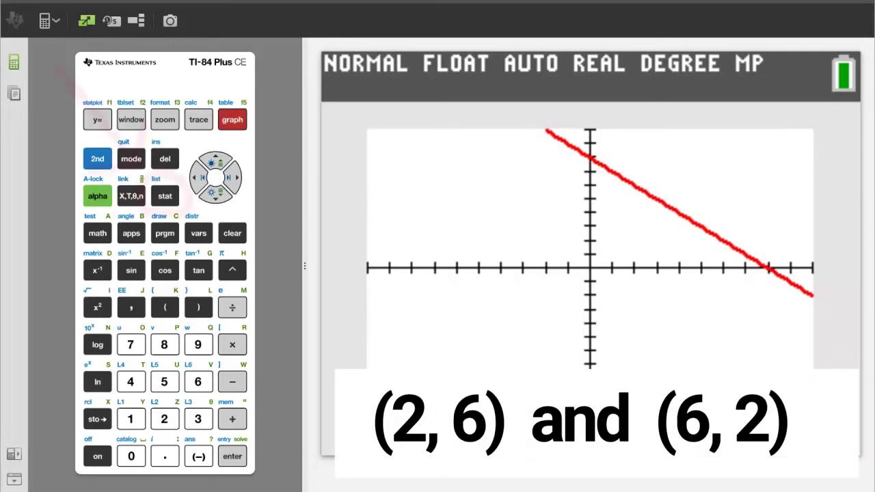
pyautogui.click(165, 196)
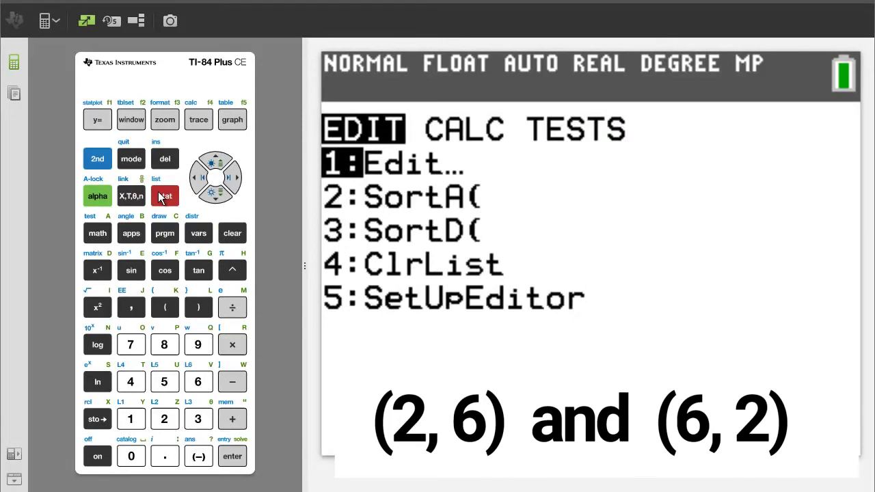
# Clear the old values from lists L2 and L1 in the list editor, then return to STAT.
pyautogui.click(131, 419)
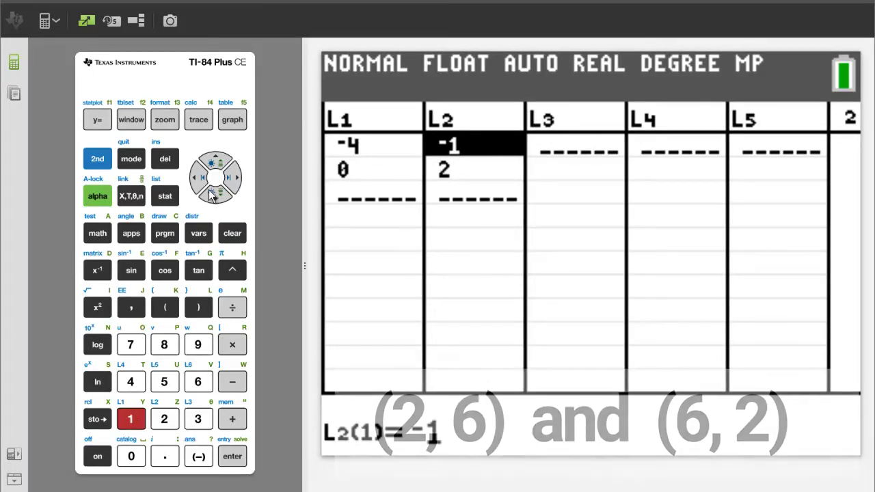
pyautogui.click(214, 166)
pyautogui.click(233, 233)
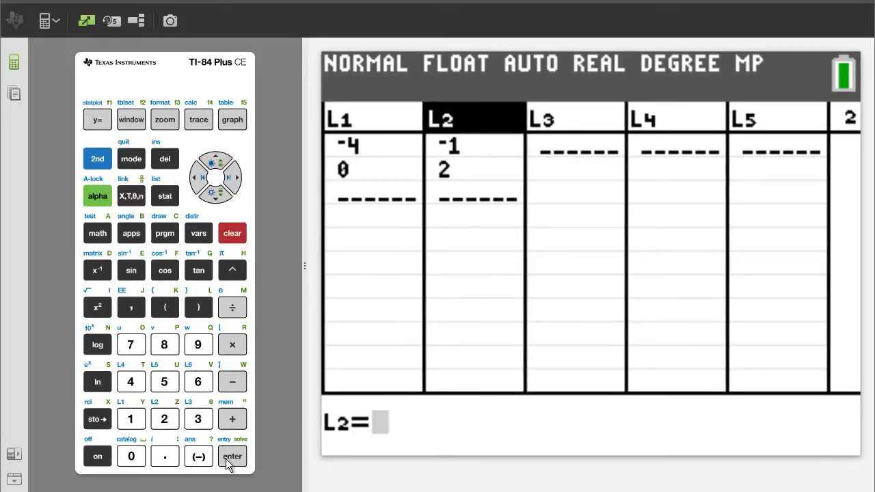
pyautogui.click(231, 456)
pyautogui.click(205, 169)
pyautogui.click(196, 177)
pyautogui.click(233, 234)
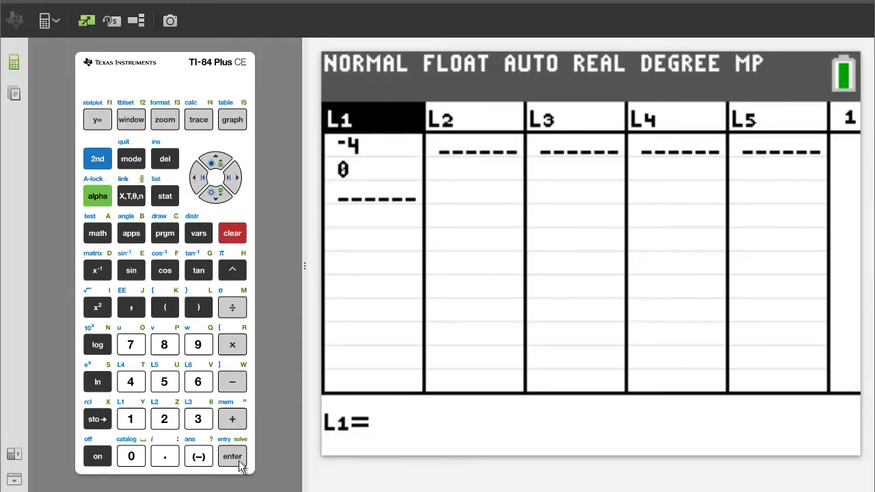
pyautogui.click(232, 456)
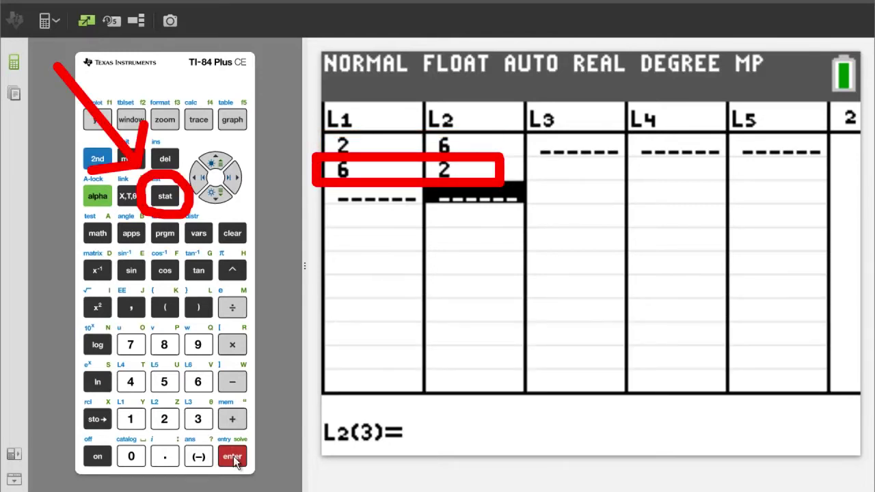
pyautogui.click(164, 196)
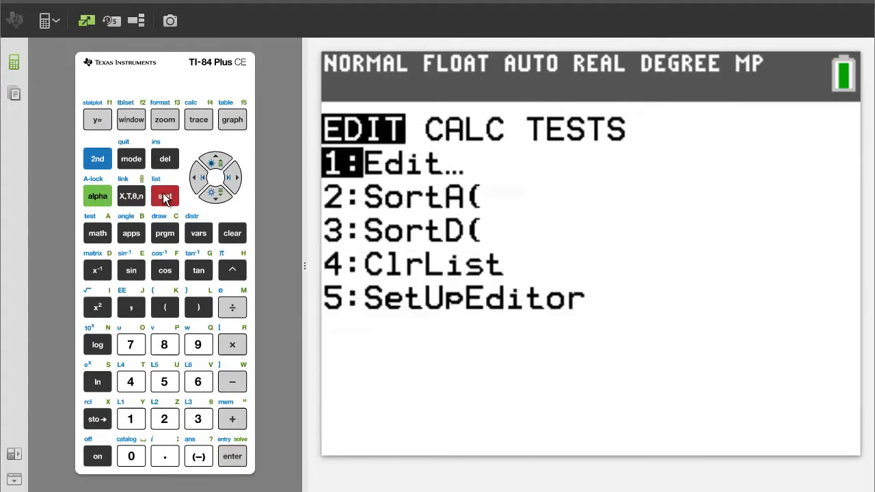
# Run LinReg(ax+b) on L1 and L2 to get a=-1 and b=8.
pyautogui.click(233, 178)
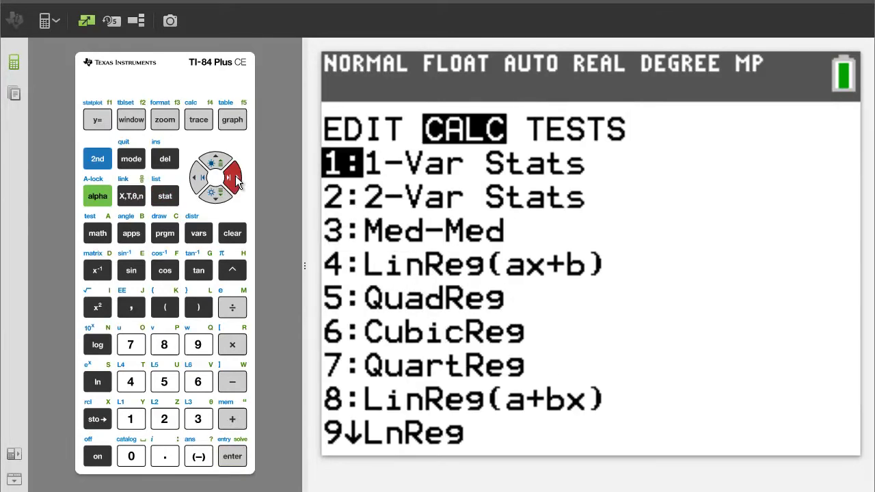
pyautogui.click(130, 387)
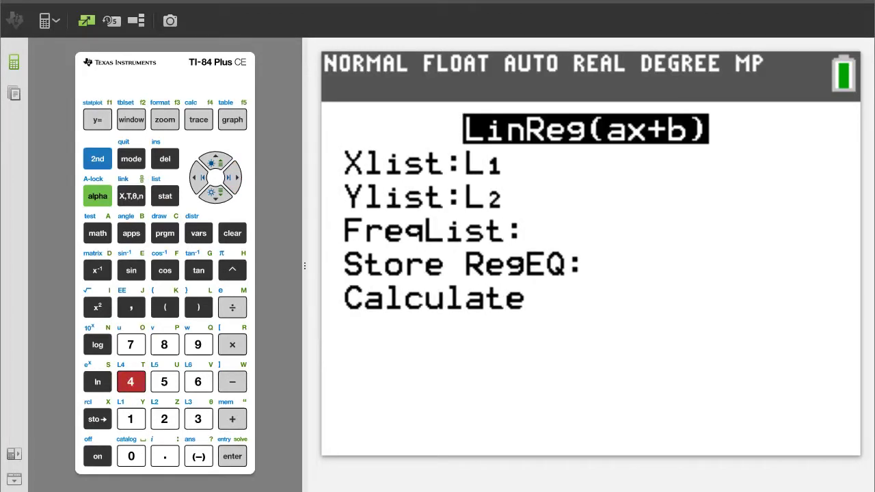
pyautogui.click(217, 198)
pyautogui.click(217, 198)
pyautogui.click(217, 198)
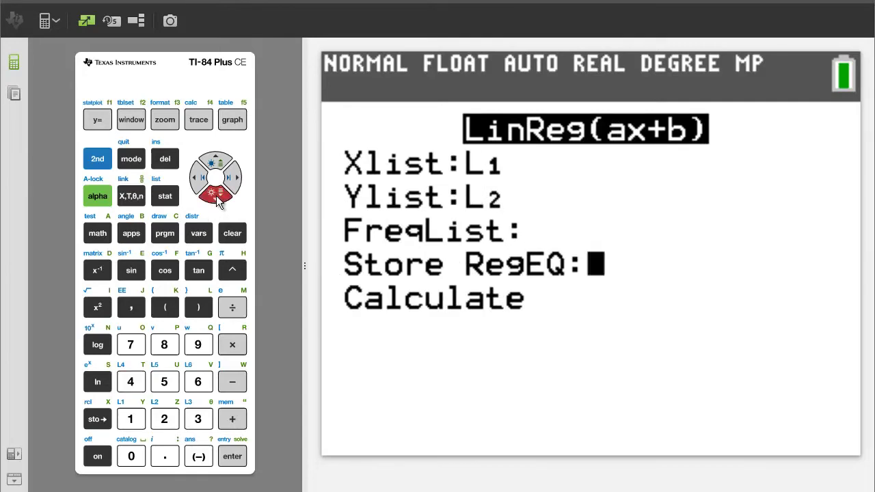
pyautogui.click(218, 198)
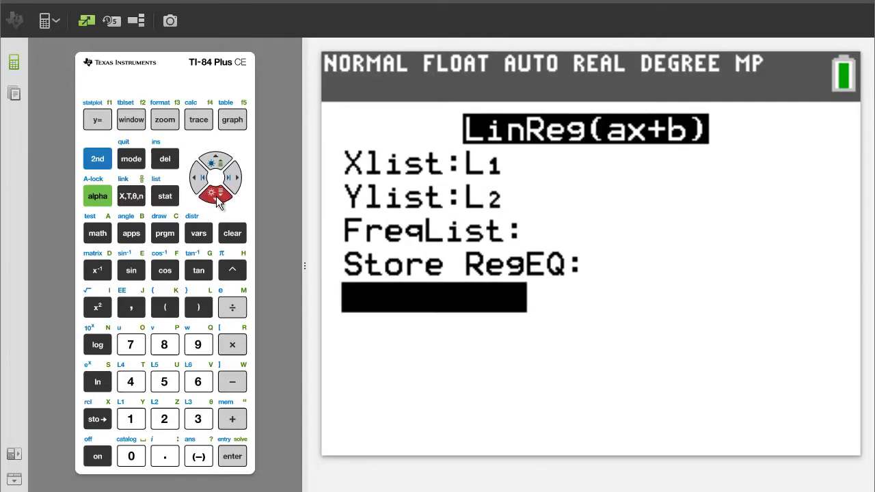
pyautogui.click(240, 461)
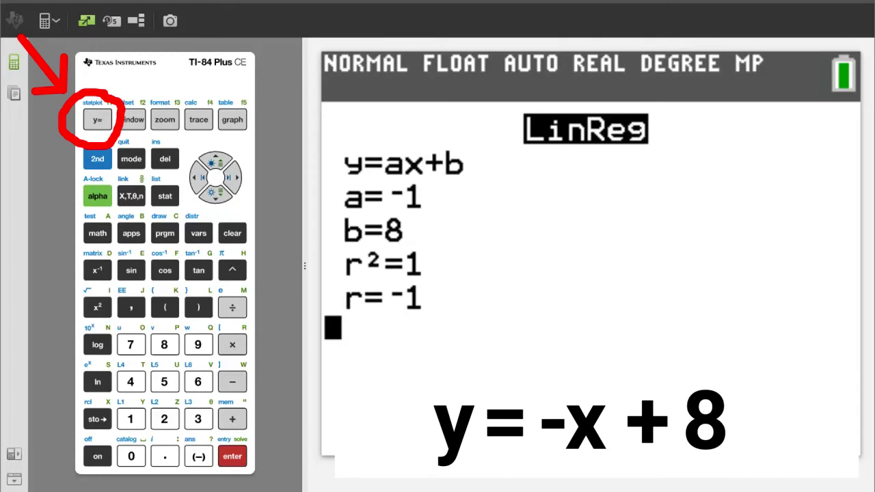
# Enter -X+8 as Y2 below Y1 = .75X+2 and graph both lines.
pyautogui.click(97, 119)
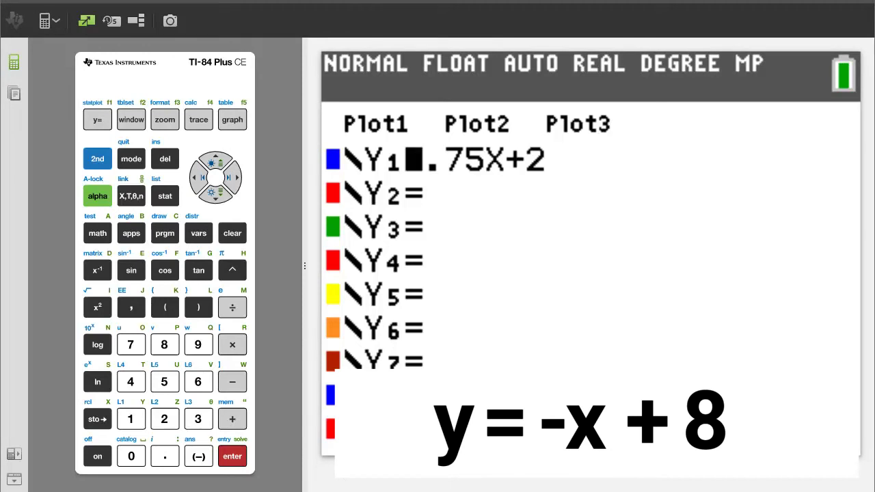
pyautogui.click(215, 194)
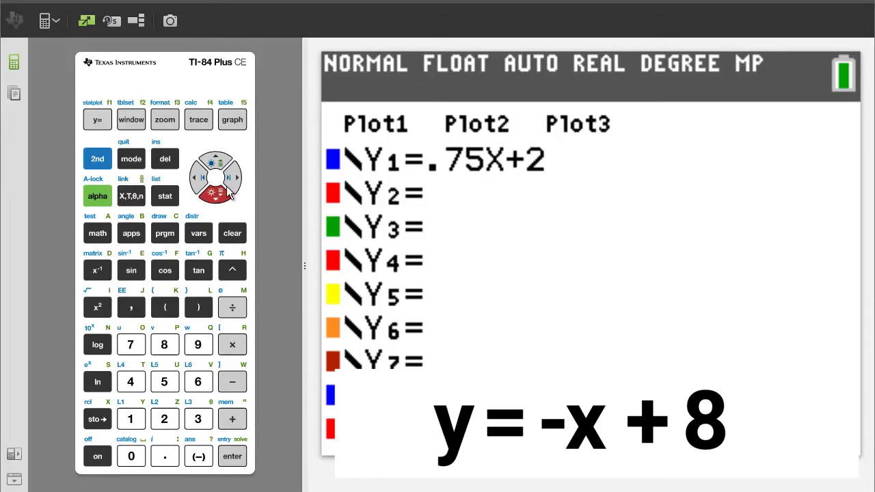
pyautogui.click(233, 177)
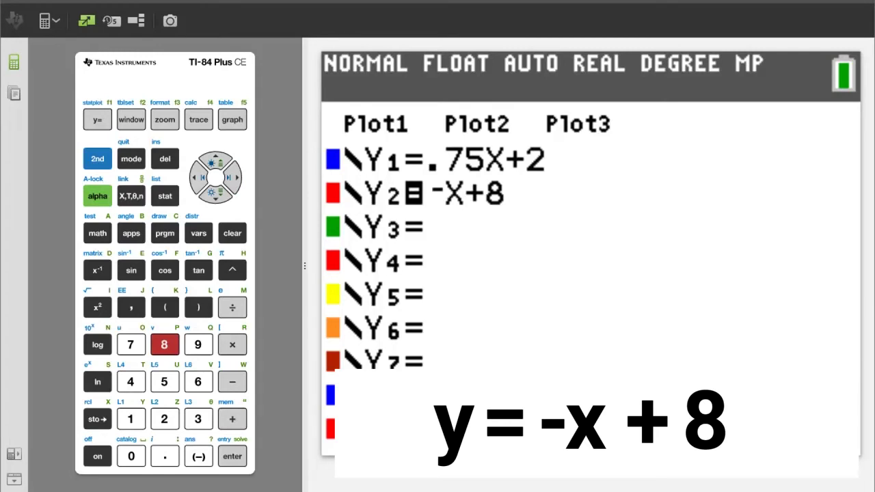
pyautogui.click(232, 121)
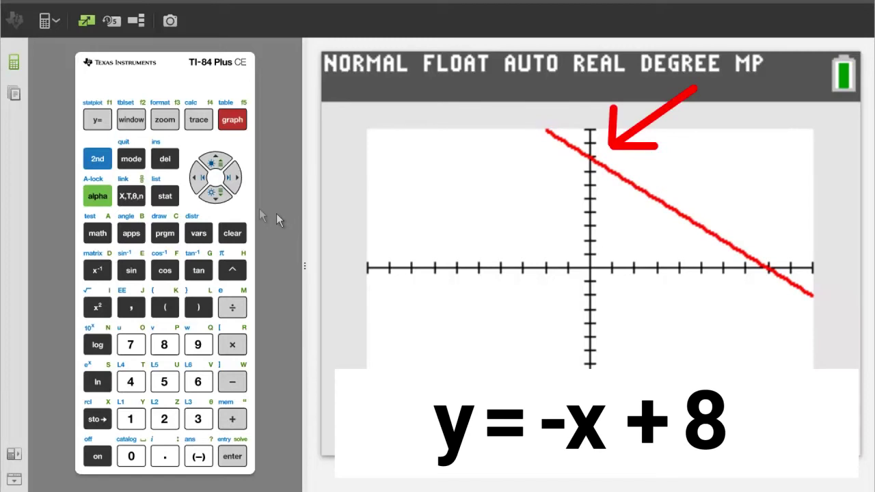
# Exit the graph and reopen the list editor still holding L1 = 2, 6 and L2 = 6, 2.
pyautogui.click(232, 234)
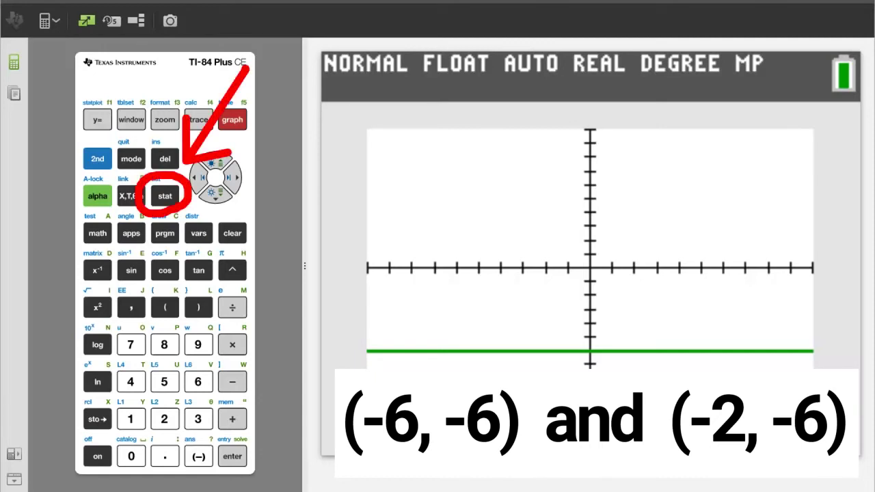
pyautogui.click(233, 233)
pyautogui.click(165, 196)
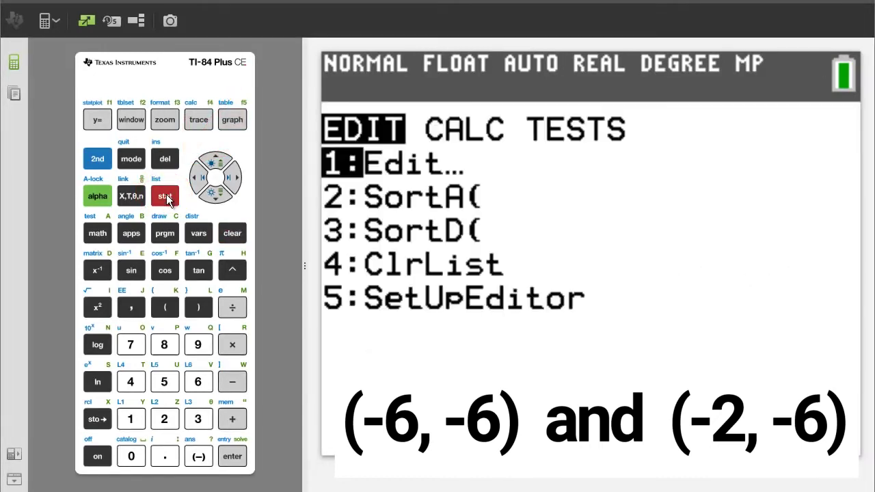
pyautogui.click(128, 421)
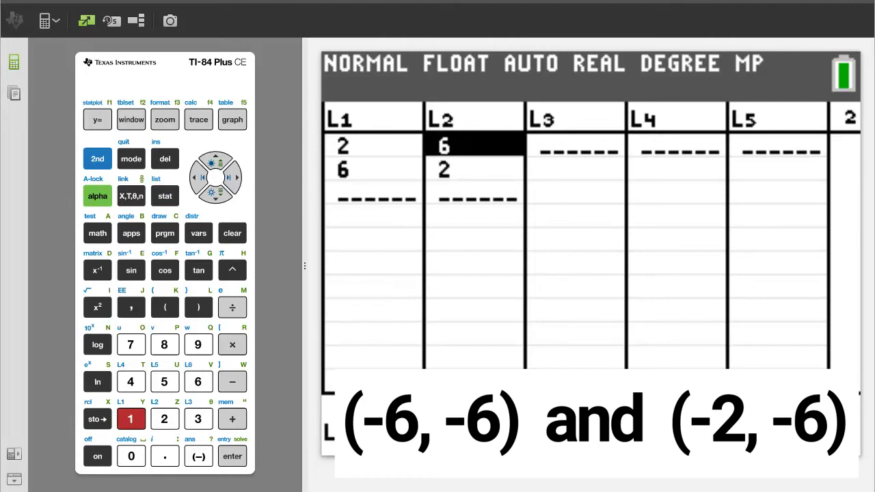
# Clear the old values from lists L2 and L1.
pyautogui.click(216, 162)
pyautogui.click(232, 233)
pyautogui.click(232, 456)
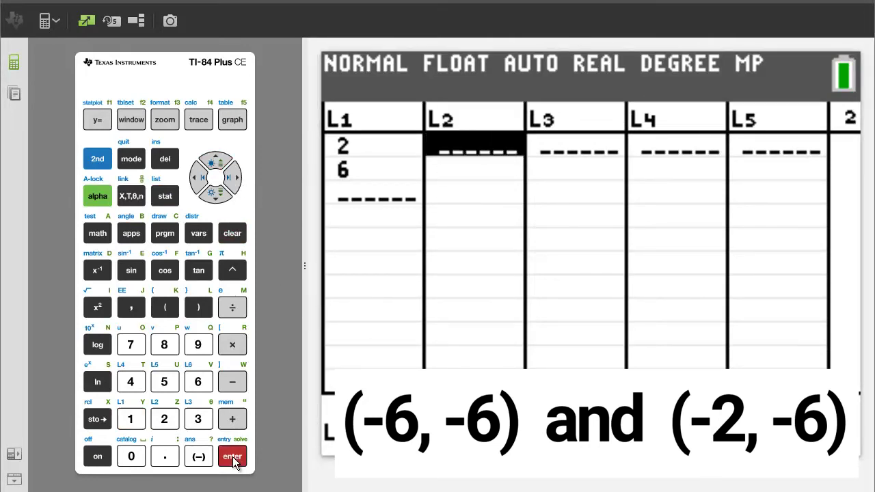
pyautogui.click(199, 177)
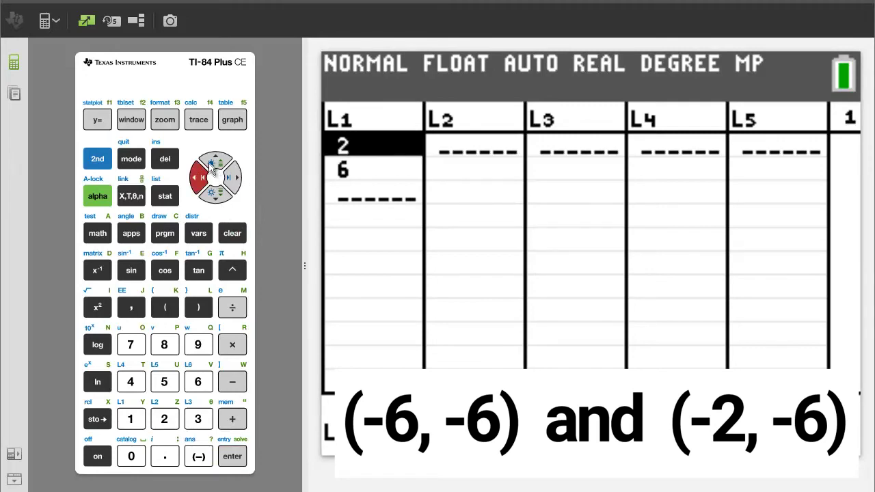
pyautogui.click(215, 162)
pyautogui.click(233, 234)
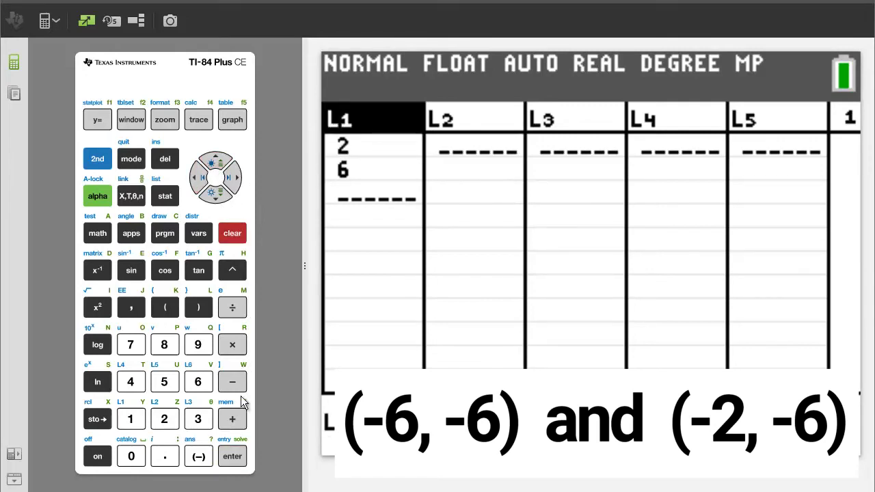
pyautogui.click(232, 456)
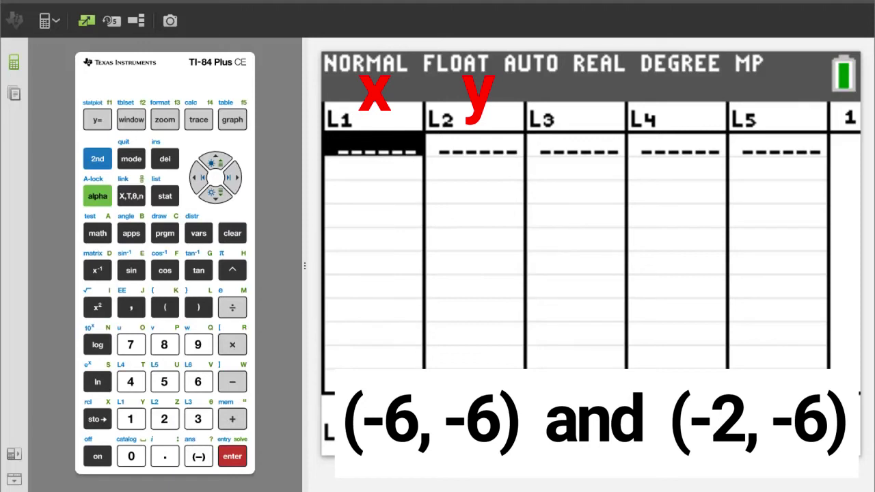
# Enter -6 and -2 into list L1.
pyautogui.click(198, 456)
pyautogui.click(198, 382)
pyautogui.click(231, 458)
pyautogui.click(198, 456)
pyautogui.click(164, 419)
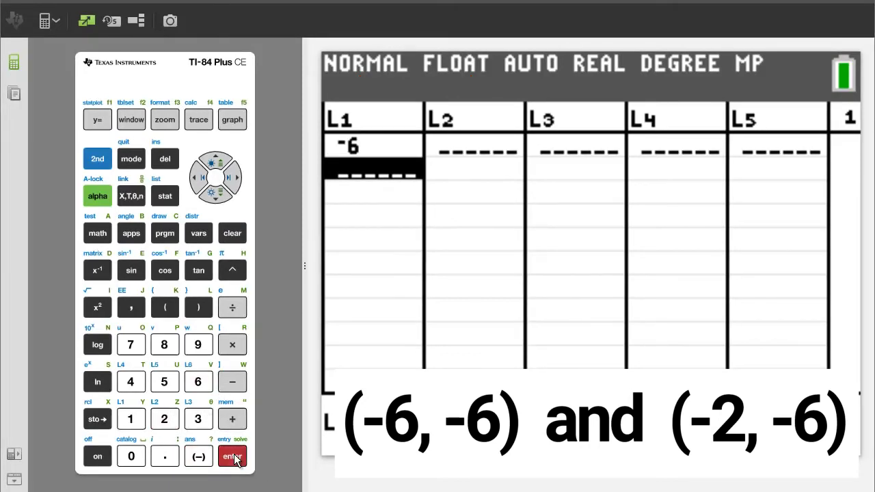
pyautogui.click(231, 456)
# Enter -6 and -6 into list L2 and return to the statistics menu.
pyautogui.click(231, 178)
pyautogui.click(198, 456)
pyautogui.click(198, 381)
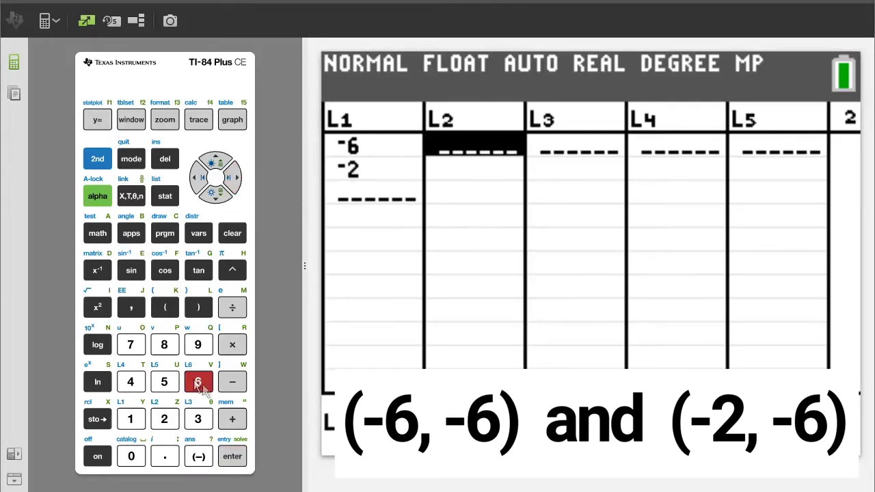
pyautogui.click(232, 457)
pyautogui.click(198, 456)
pyautogui.click(199, 382)
pyautogui.click(232, 457)
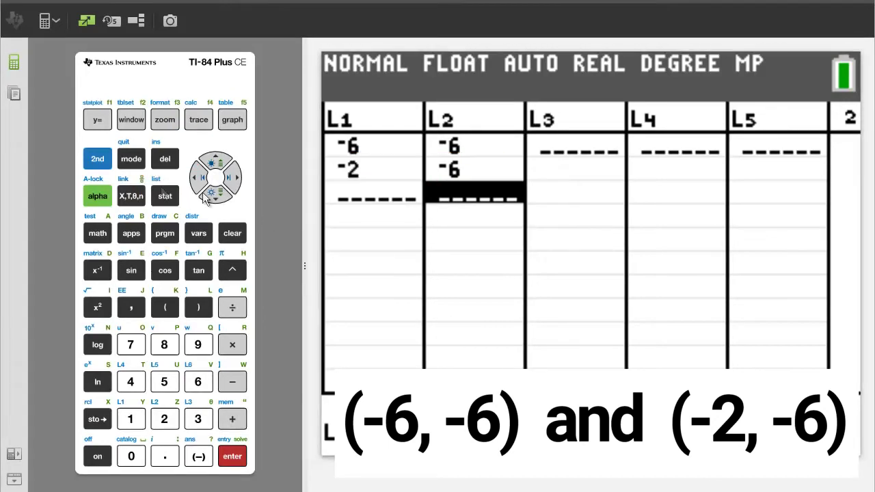
pyautogui.click(171, 197)
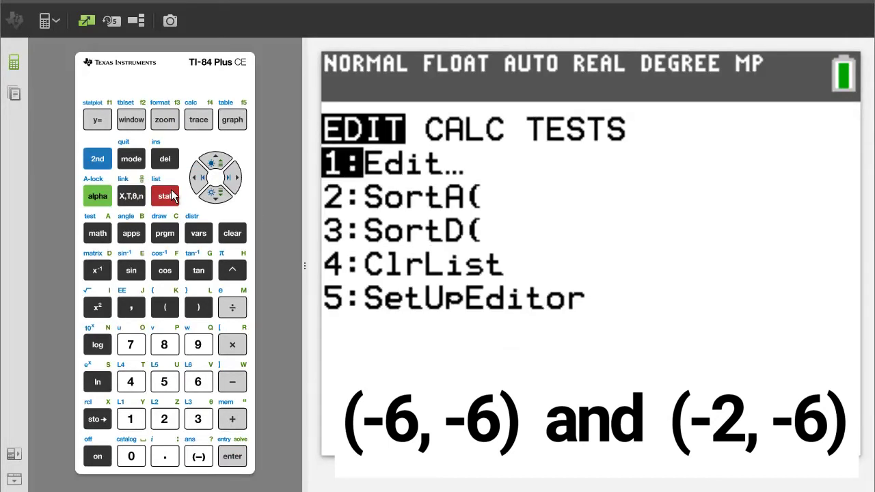
# Run LinReg(ax+b) on the new points, giving a=0 and b=-6, then return to Y=.
pyautogui.click(234, 178)
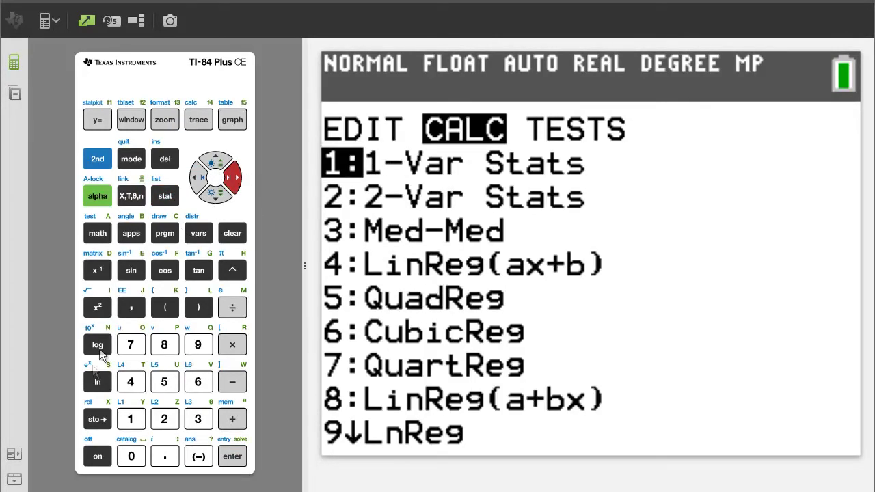
pyautogui.click(134, 382)
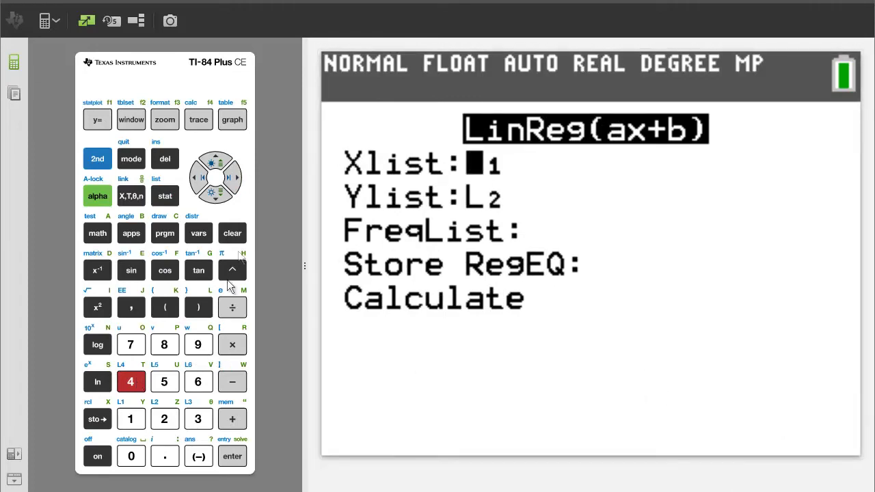
pyautogui.click(219, 196)
pyautogui.click(220, 197)
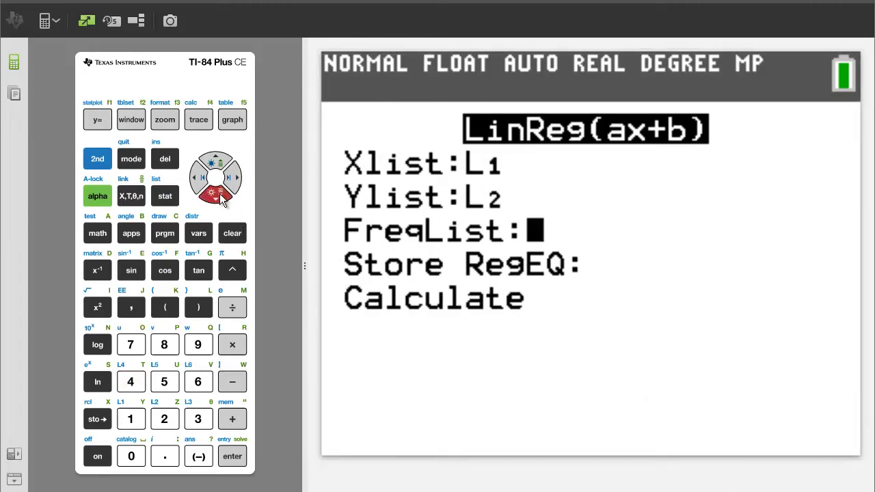
pyautogui.click(220, 196)
pyautogui.click(220, 197)
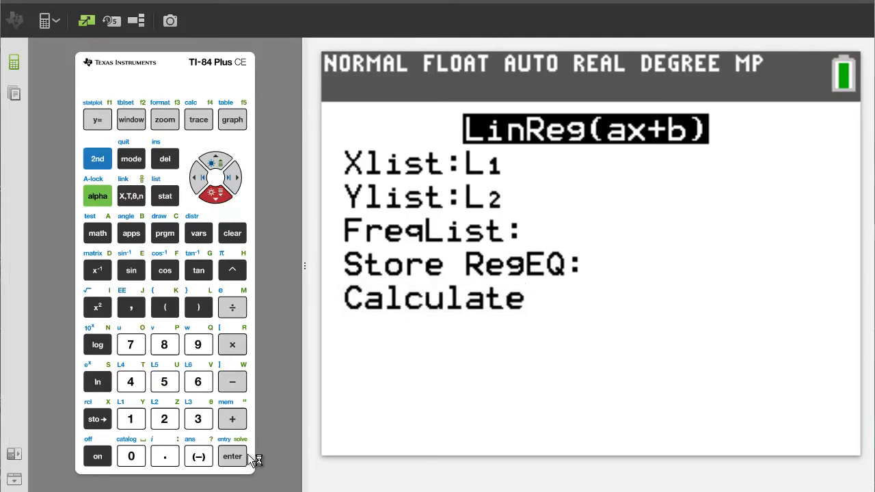
pyautogui.click(240, 456)
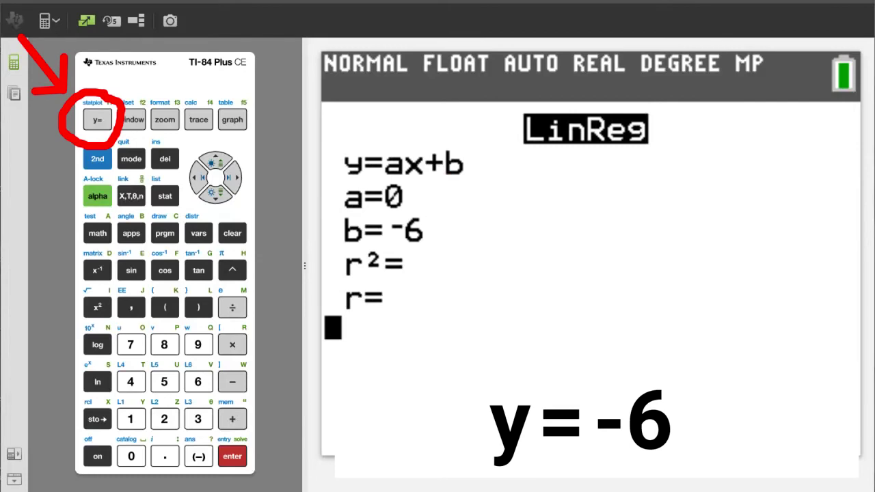
pyautogui.click(97, 120)
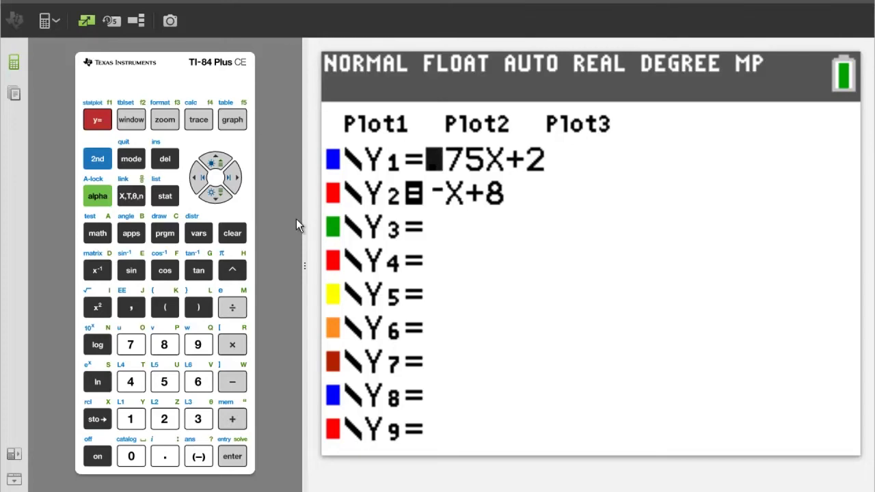
# Keep Y2 = -X+8, enter -6 as Y3, and graph the three lines.
pyautogui.click(219, 196)
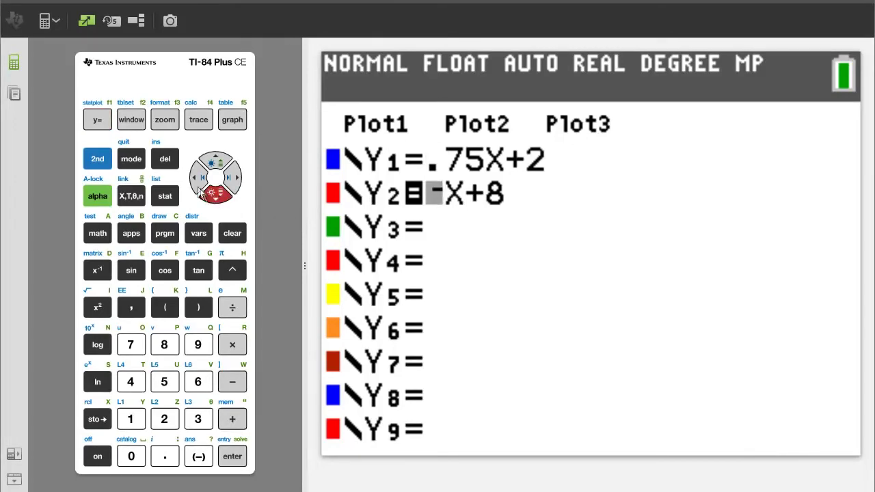
pyautogui.click(195, 179)
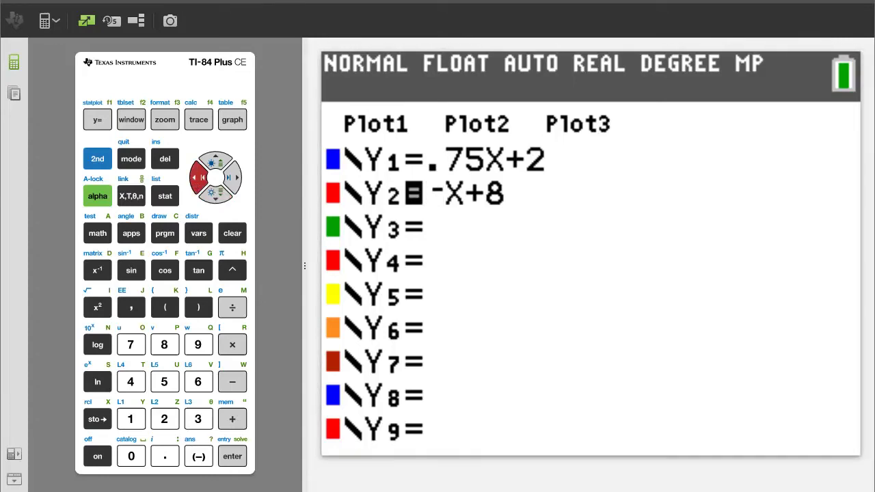
pyautogui.click(237, 459)
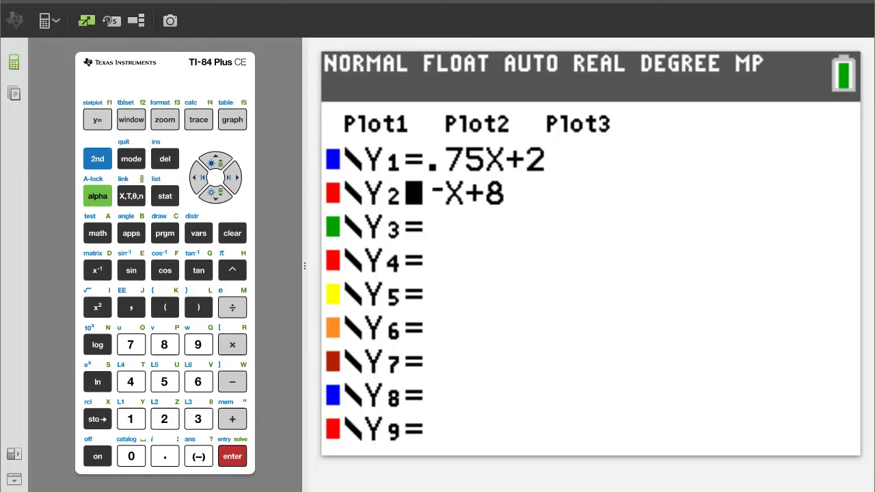
pyautogui.click(210, 198)
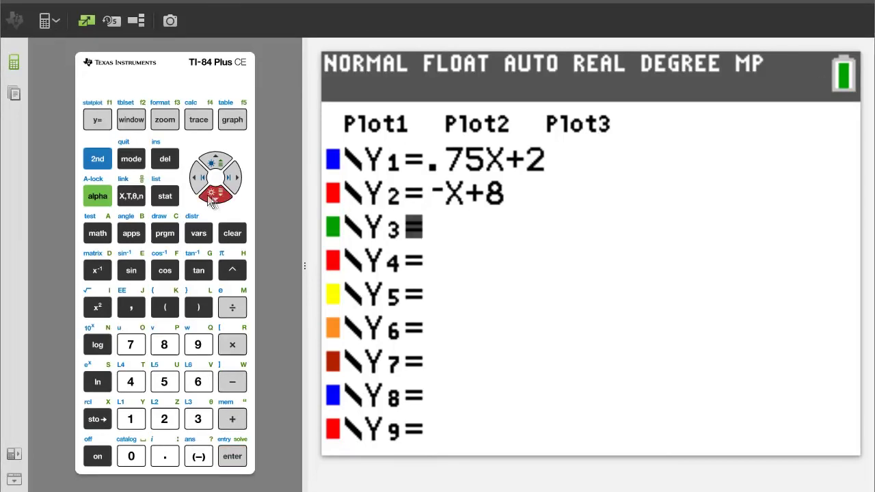
pyautogui.click(236, 177)
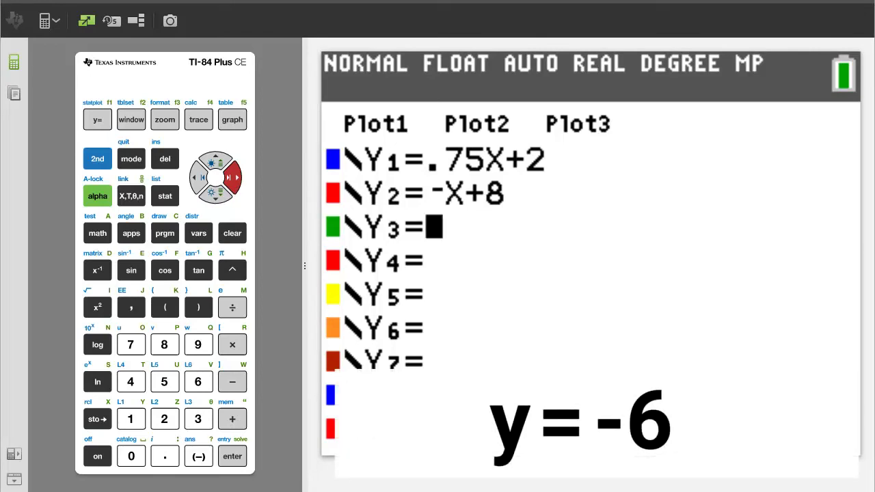
pyautogui.click(198, 456)
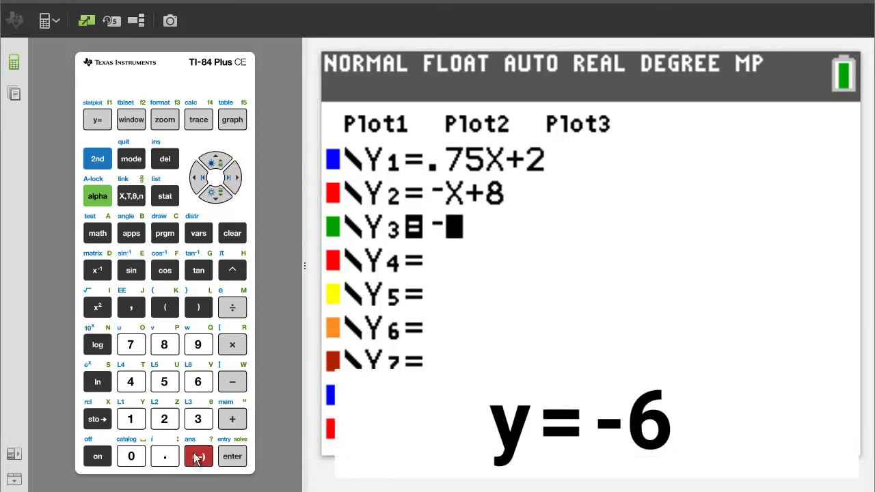
pyautogui.click(200, 382)
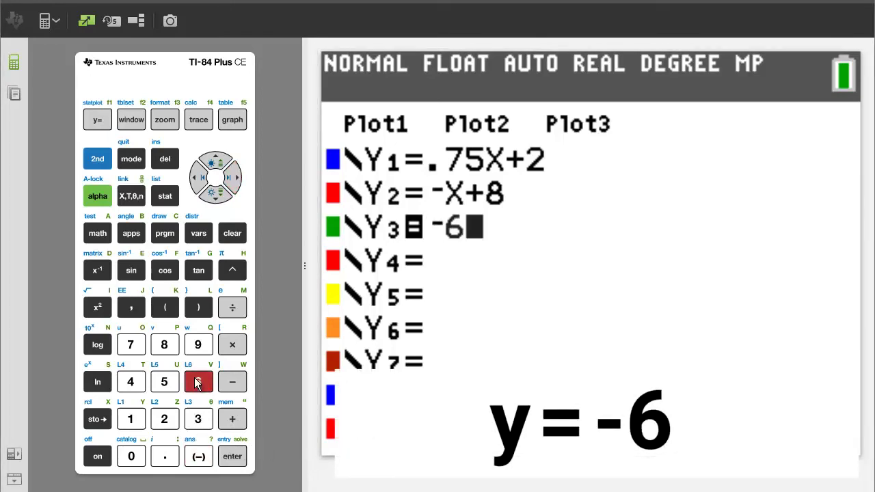
pyautogui.click(232, 123)
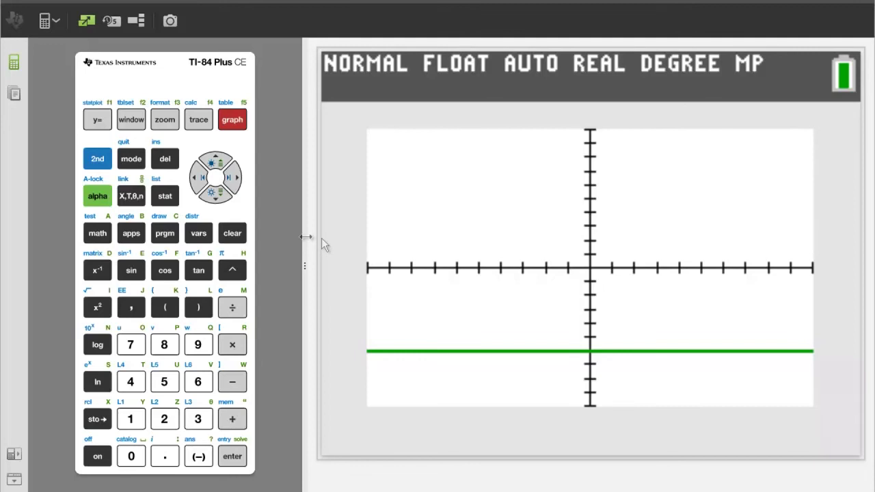
# Exit the graph back to the empty home screen.
pyautogui.click(233, 233)
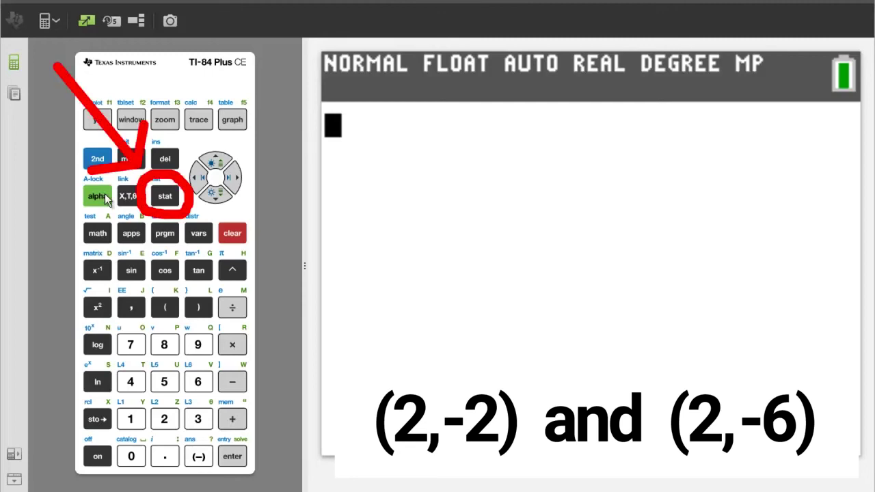
# Open the list editor and clear the old values from L2 and L1.
pyautogui.click(165, 196)
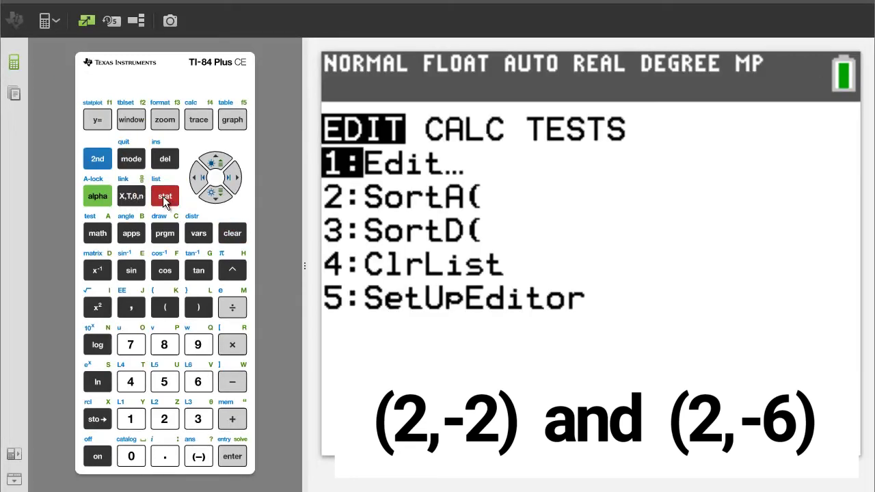
pyautogui.click(130, 418)
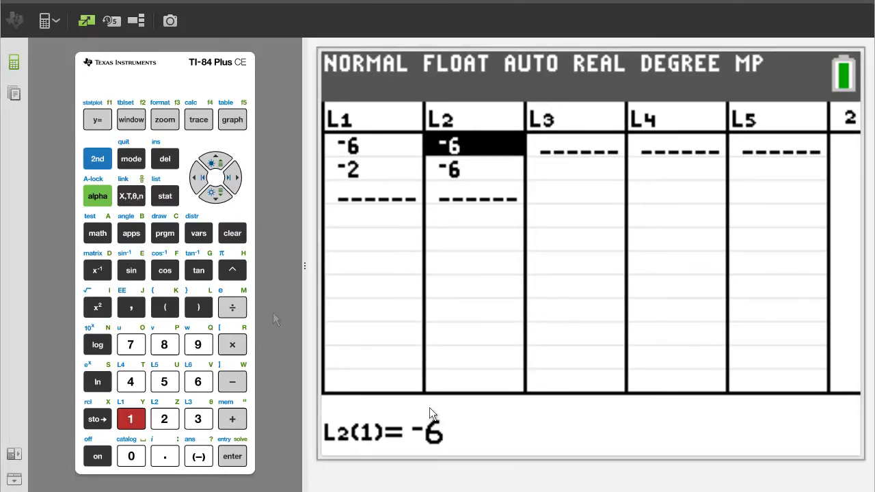
pyautogui.click(214, 160)
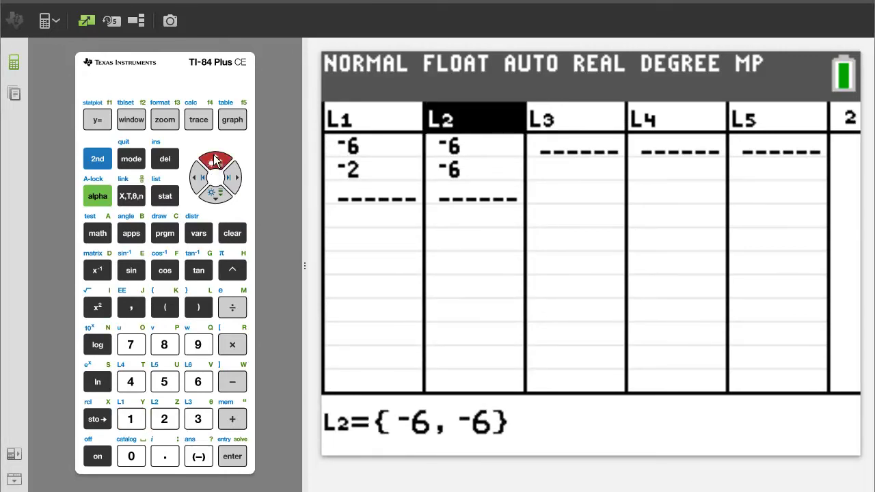
pyautogui.click(232, 233)
pyautogui.click(233, 457)
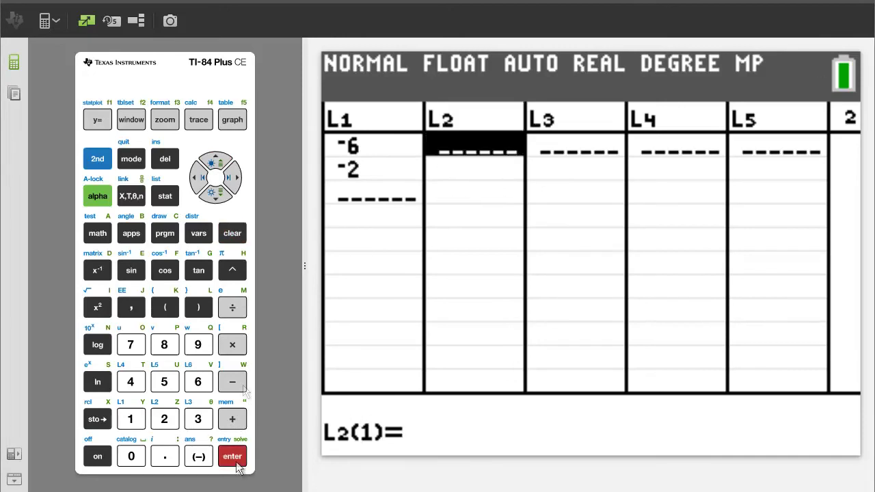
pyautogui.click(214, 162)
pyautogui.click(200, 178)
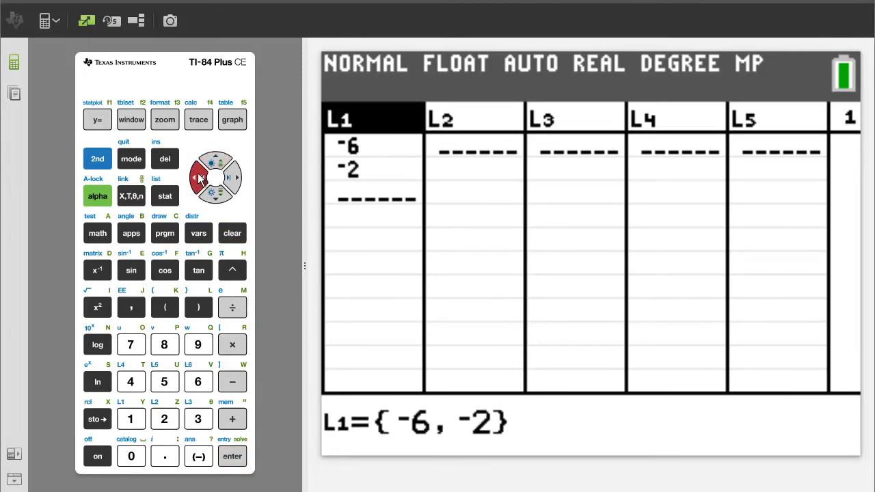
pyautogui.click(232, 233)
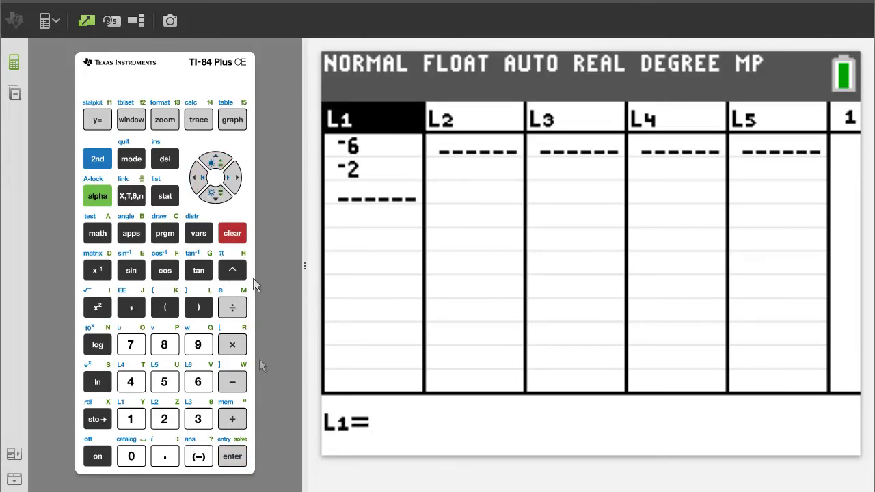
pyautogui.click(232, 456)
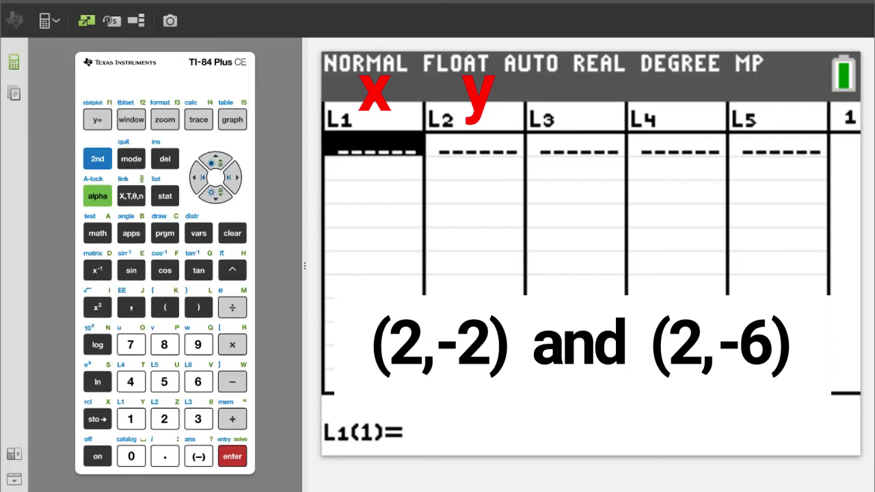
# Enter 2, 2 into L1 and -2, -6 into L2, then return to STAT.
pyautogui.click(164, 419)
pyautogui.click(232, 456)
pyautogui.click(164, 419)
pyautogui.click(232, 456)
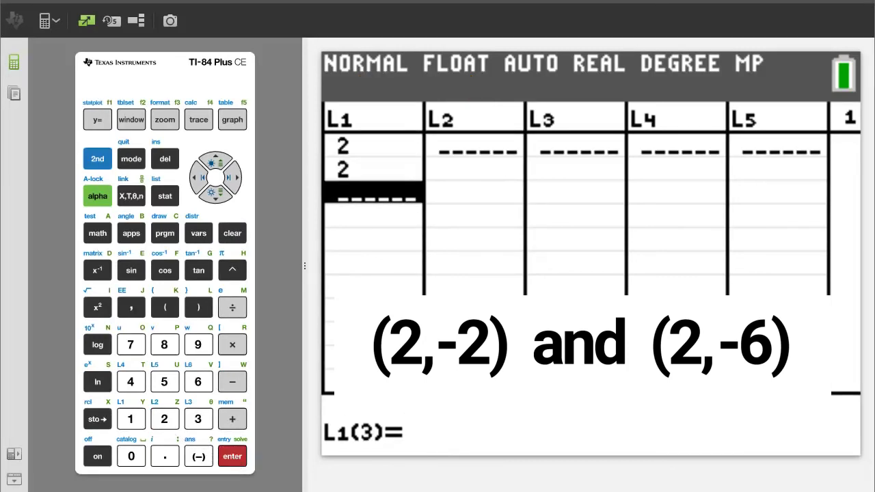
pyautogui.click(232, 179)
pyautogui.click(198, 456)
pyautogui.click(164, 419)
pyautogui.click(233, 456)
pyautogui.click(198, 457)
pyautogui.click(198, 382)
pyautogui.click(232, 456)
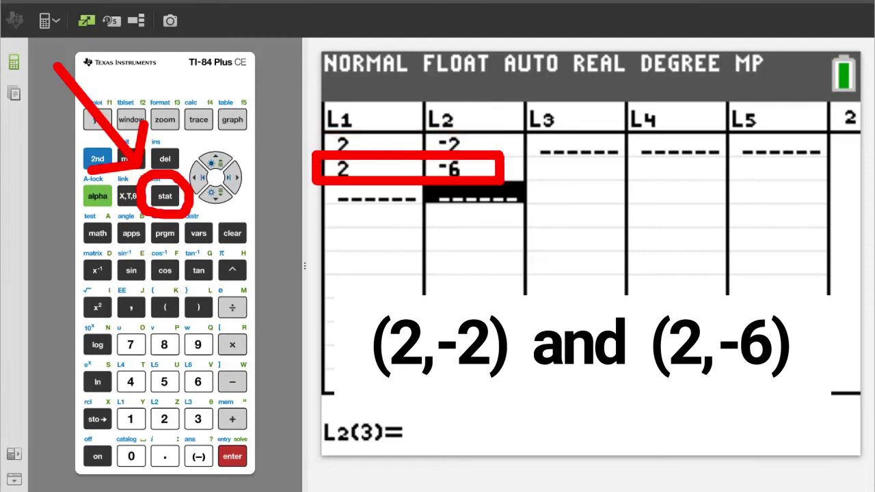
pyautogui.click(165, 197)
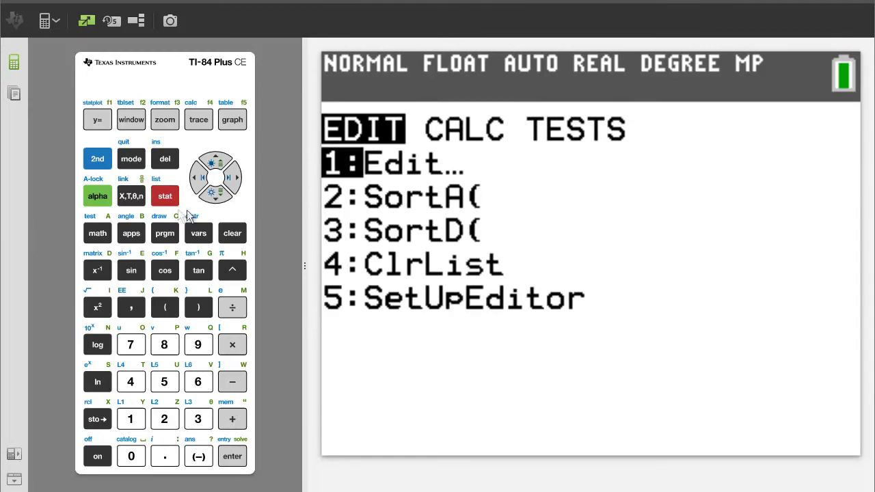
# Run LinReg(ax+b) on (2,-2) and (2,-6), then dismiss the resulting domain error.
pyautogui.click(236, 184)
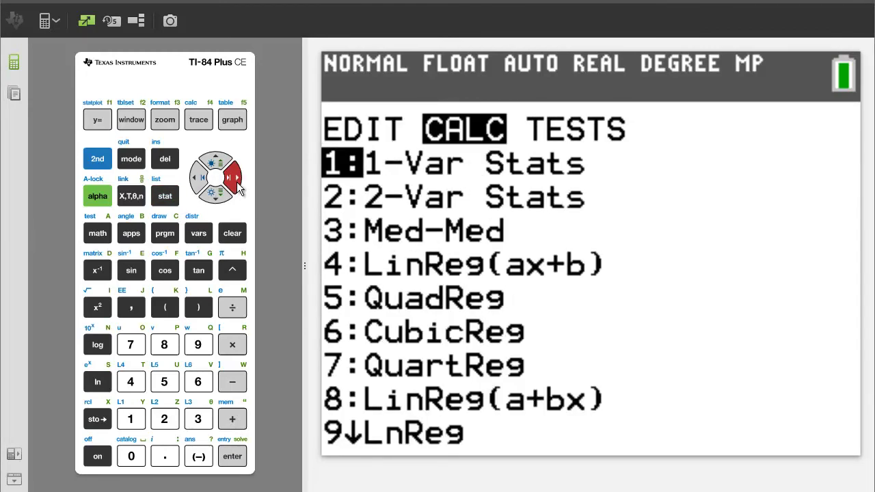
pyautogui.click(131, 385)
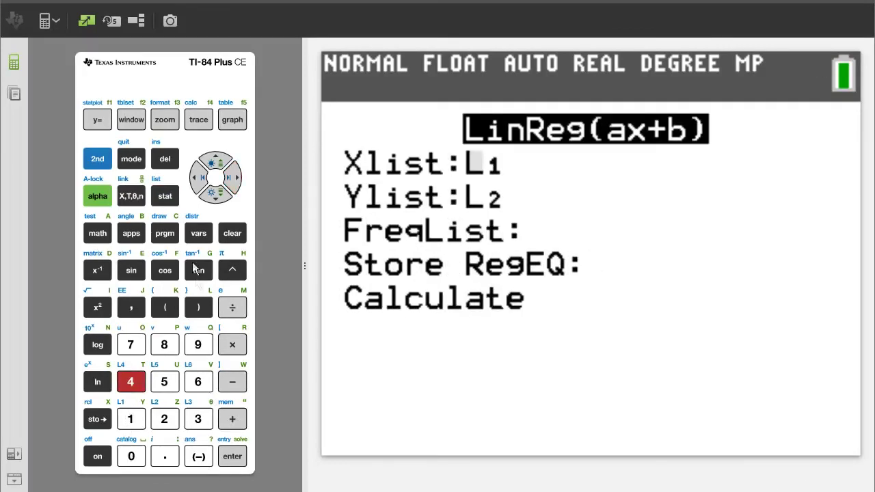
pyautogui.click(221, 200)
pyautogui.click(221, 200)
pyautogui.click(220, 200)
pyautogui.click(220, 200)
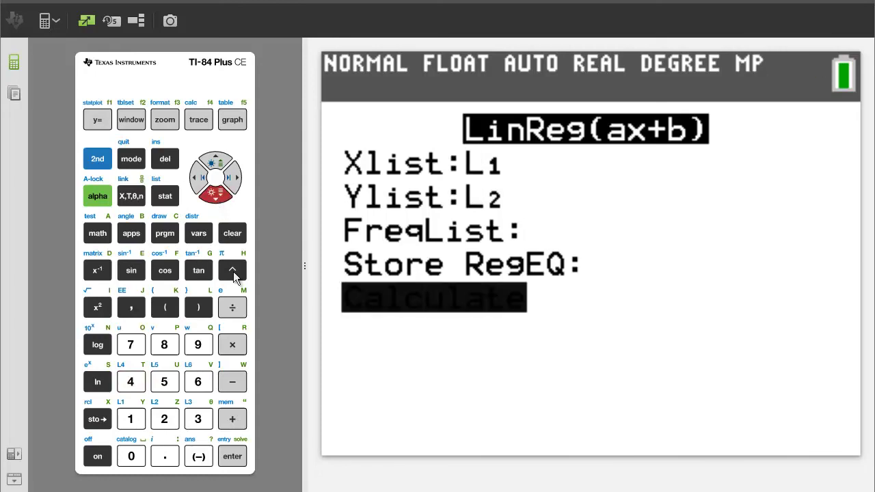
pyautogui.click(241, 459)
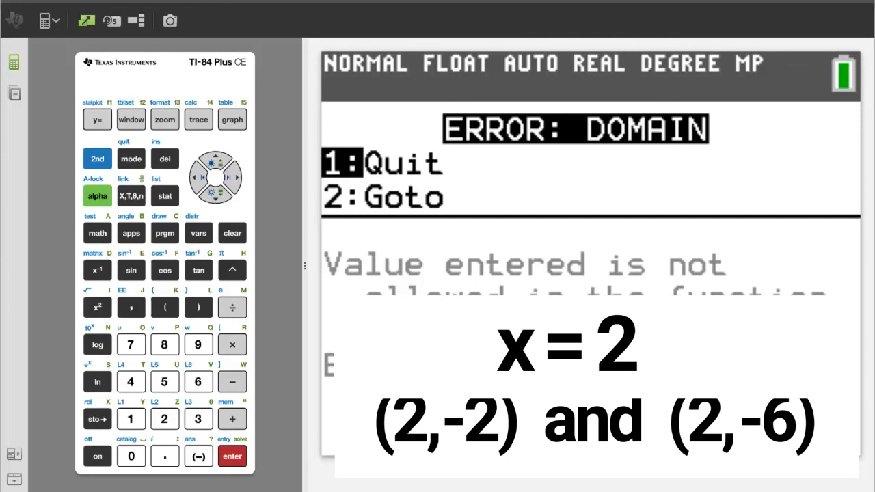
pyautogui.click(232, 233)
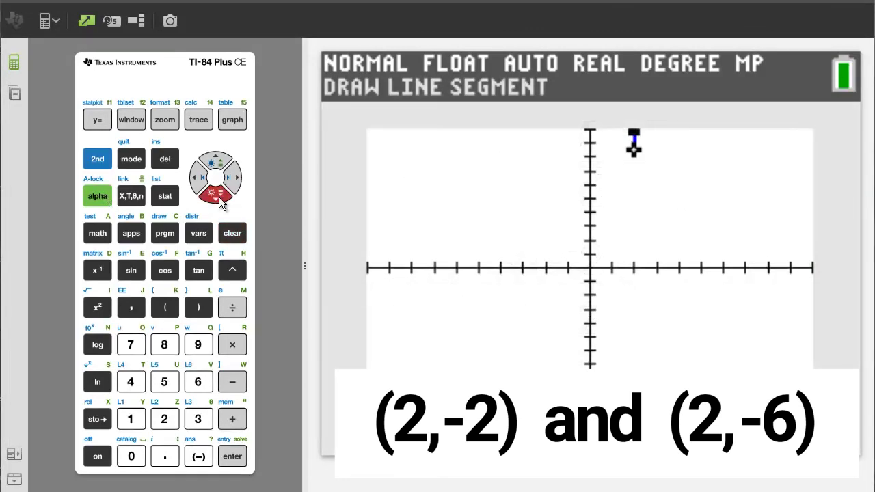
# Extend the vertical segment at x = 2 downward past the x-axis.
pyautogui.click(217, 195)
pyautogui.click(218, 200)
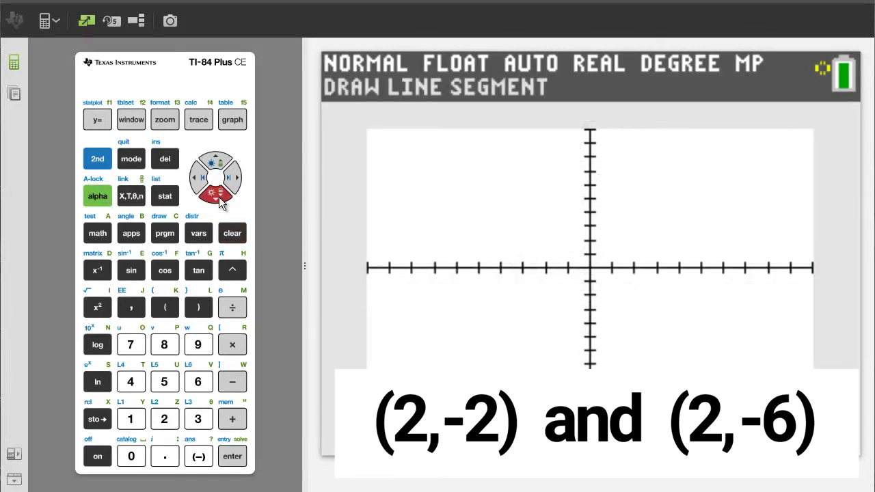
pyautogui.click(218, 200)
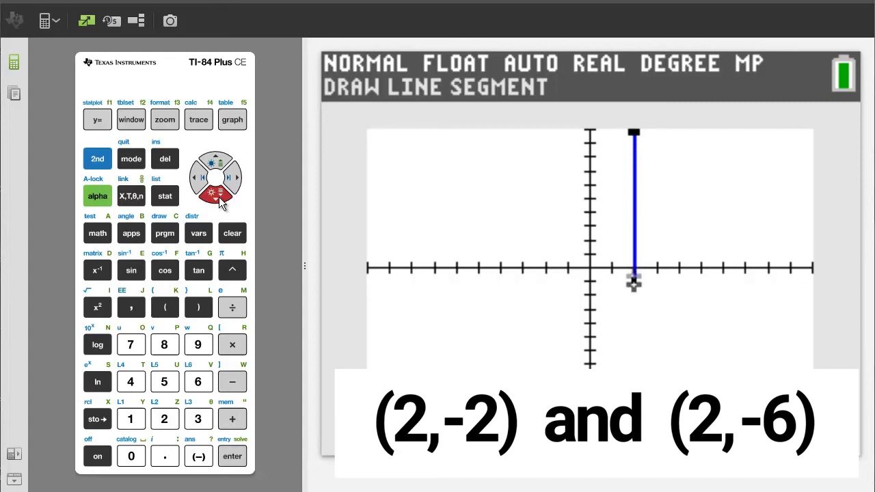